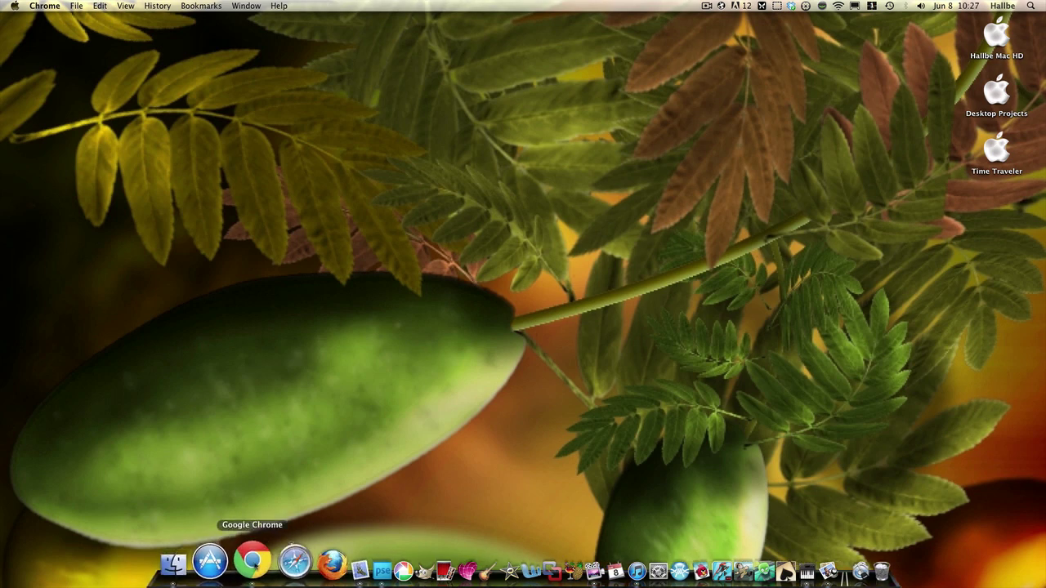
Bring up Google Chrome showing the Sumo Paint 3.6 start screen
left_click(257, 569)
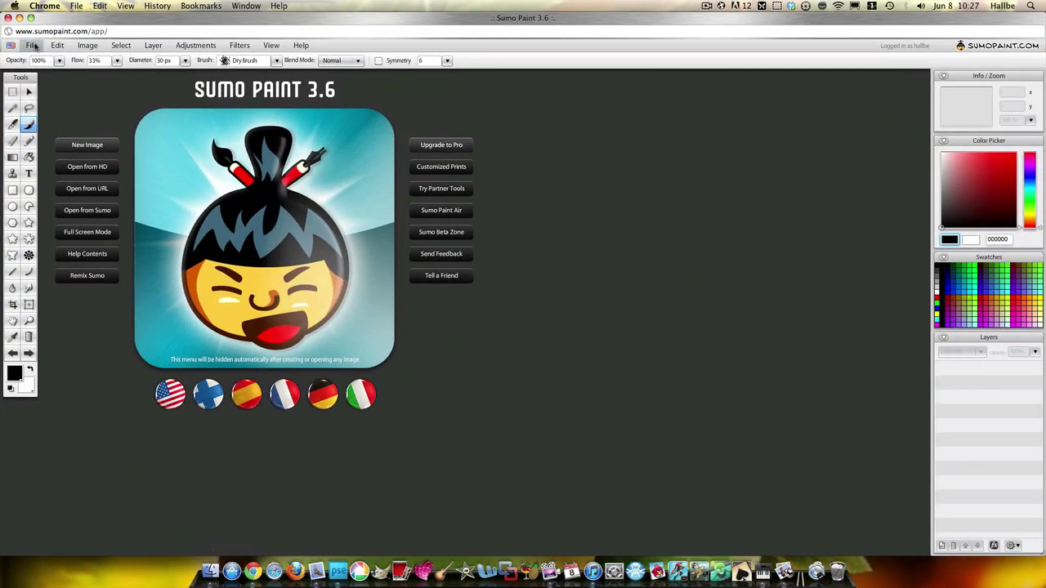
Create a new 800x600 image and maximize its window
left_click(35, 46)
left_click(45, 55)
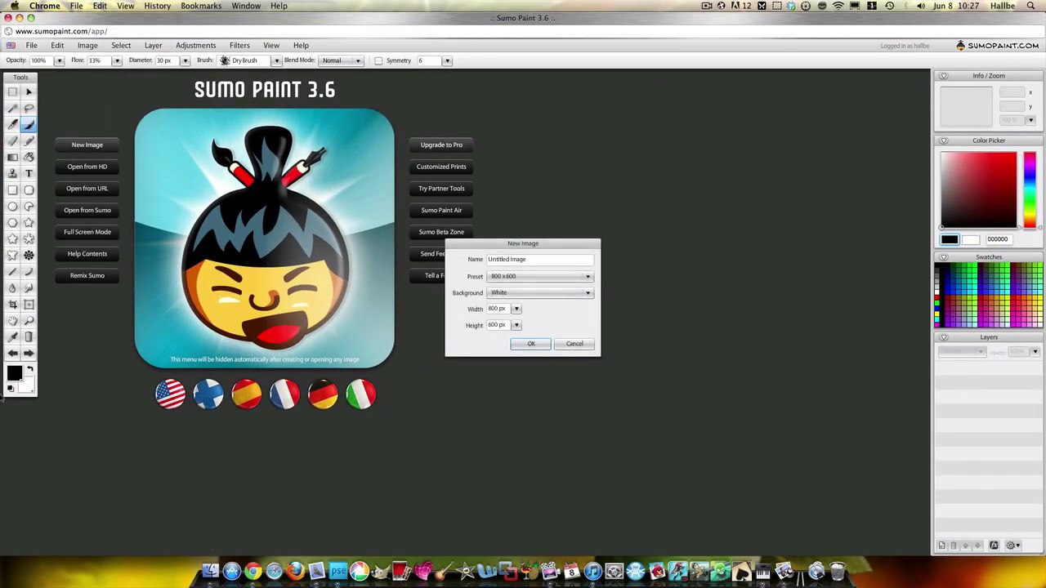
left_click(532, 344)
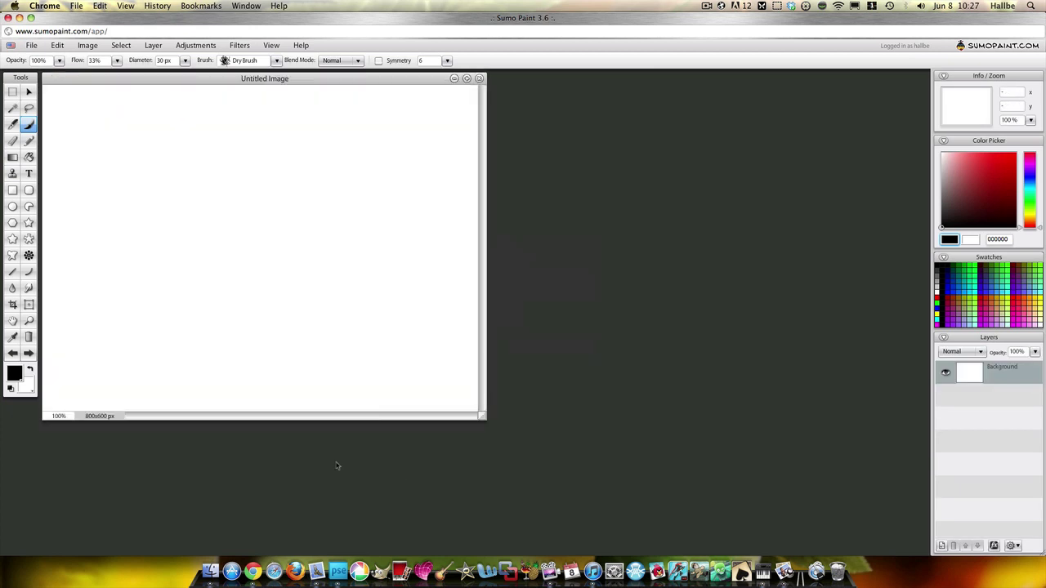
left_click(467, 78)
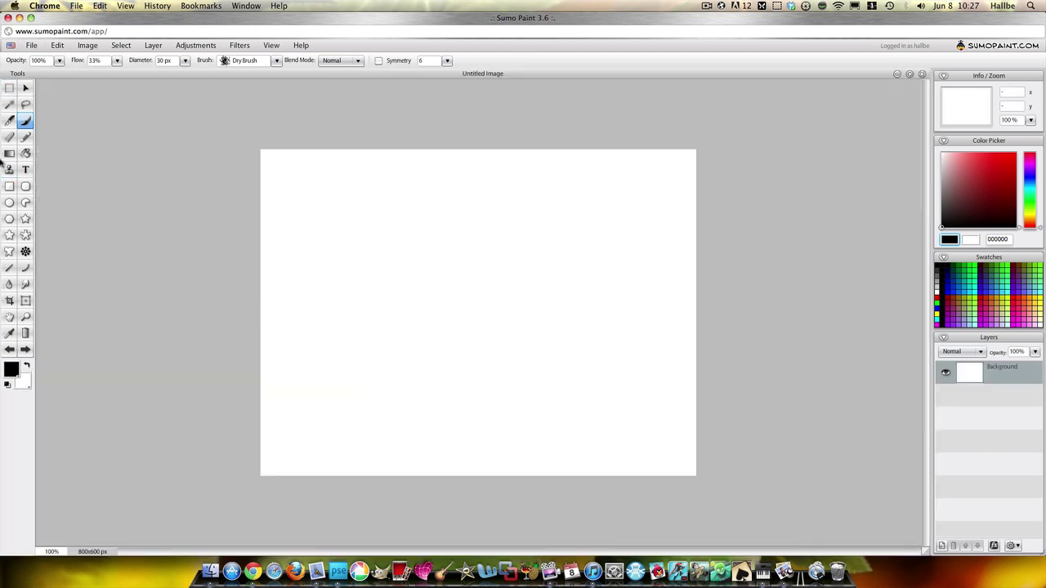
Fill the background with a diagonal brown preset gradient and add an empty Layer 1
left_click(11, 154)
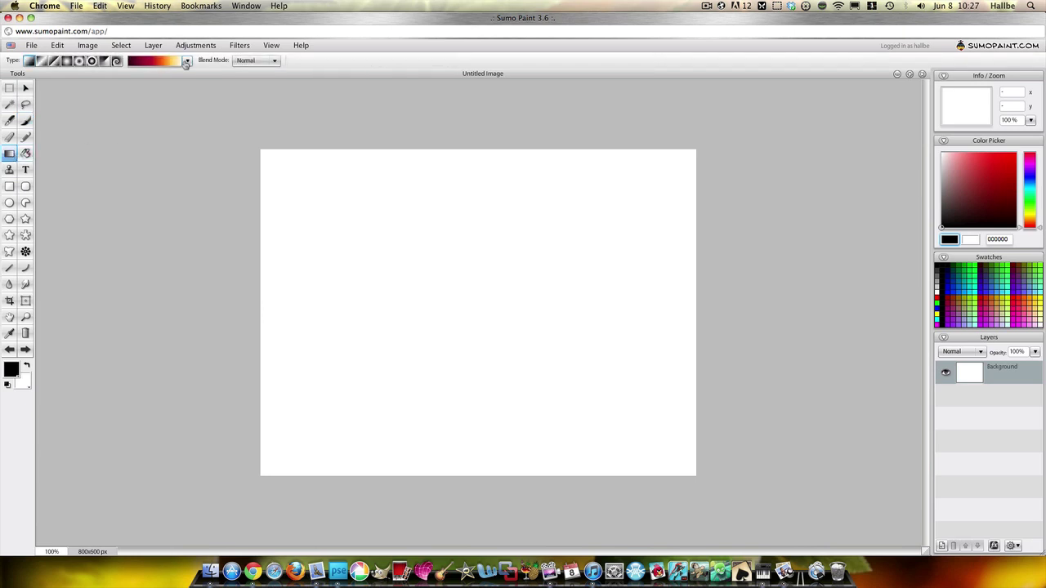
left_click(187, 61)
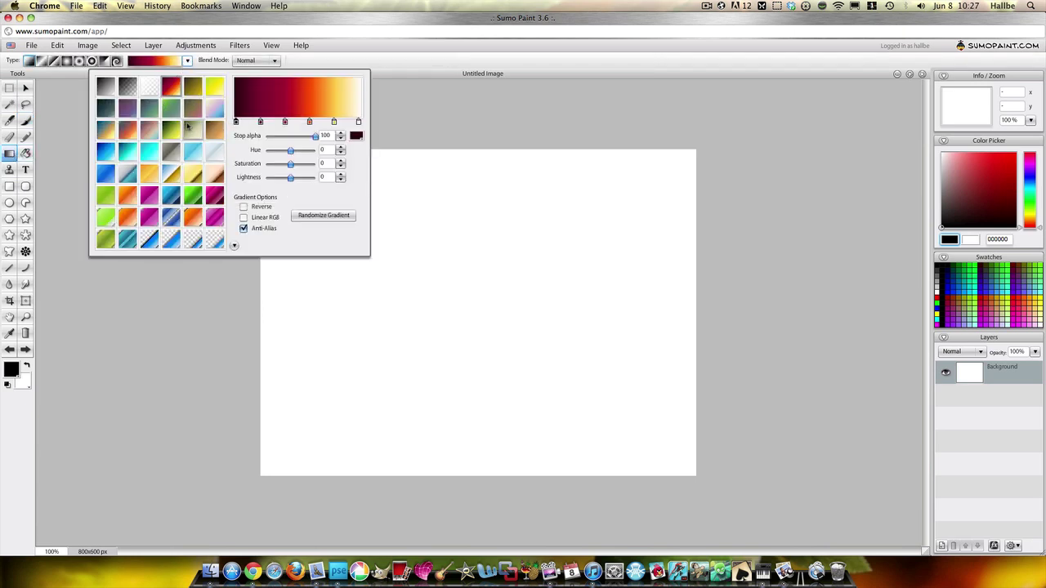
left_click(215, 129)
left_click_drag(245, 159, 525, 528)
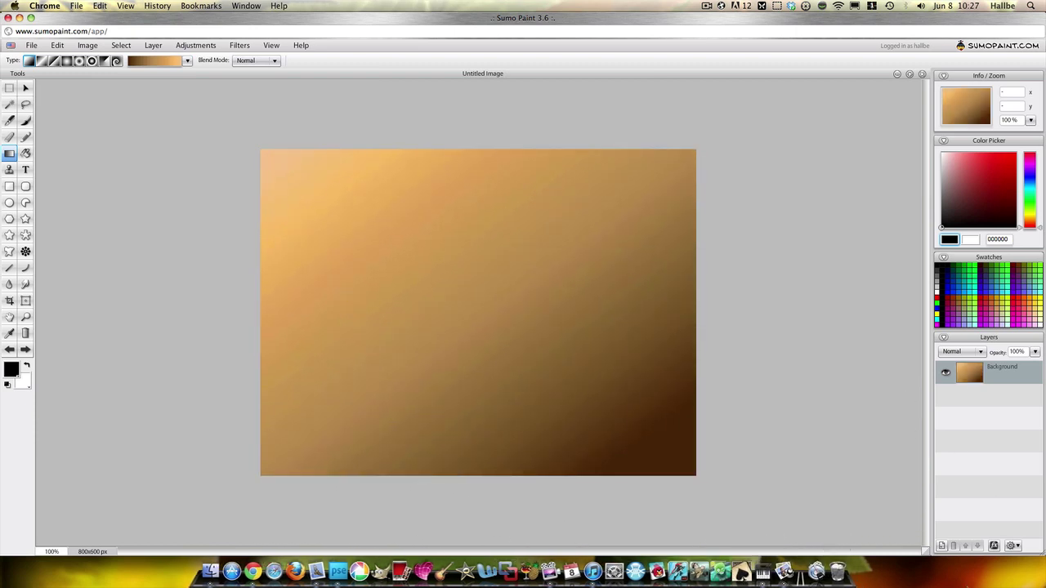
left_click(941, 546)
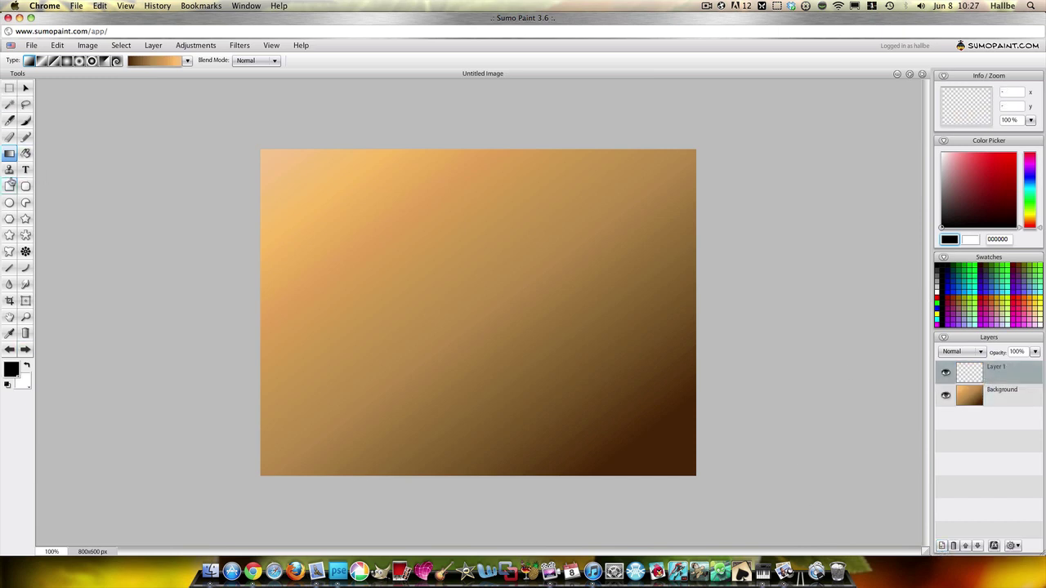
Set the brush to 100% flow, 256 px diameter and the Ellipse shape
left_click(24, 122)
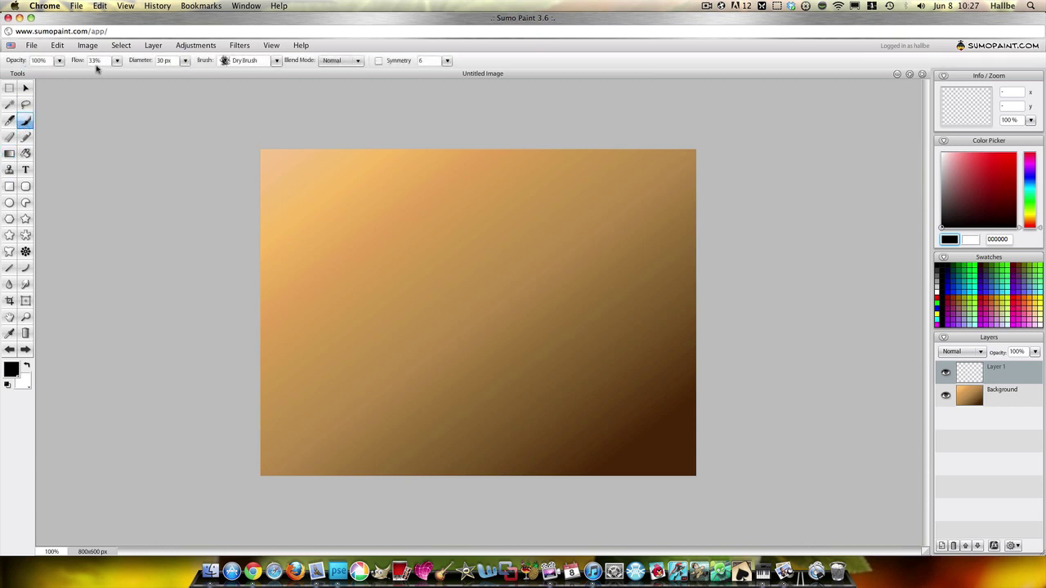
left_click(117, 61)
left_click_drag(95, 73, 276, 79)
left_click(185, 60)
left_click(276, 60)
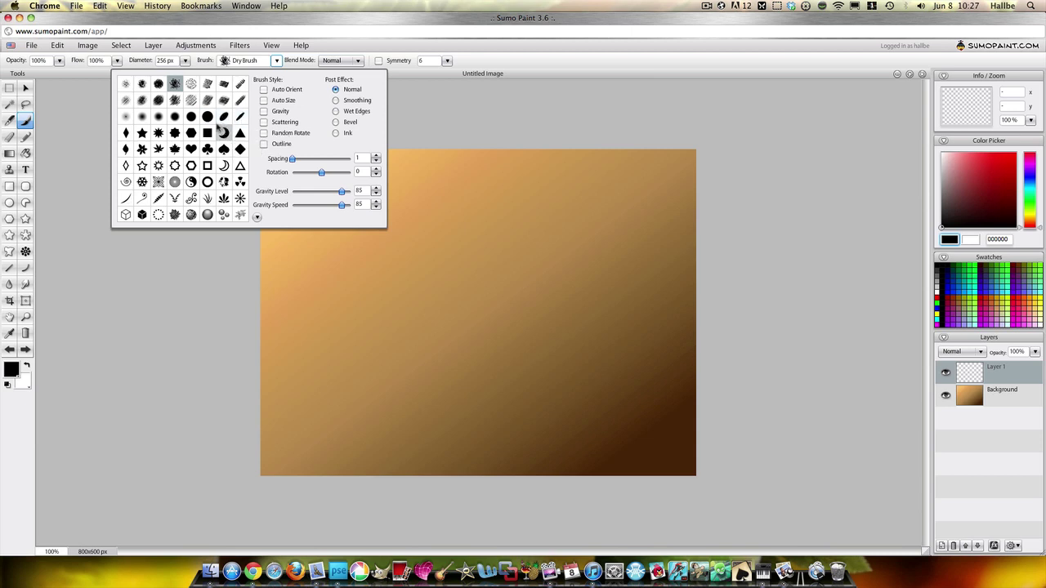
left_click(224, 116)
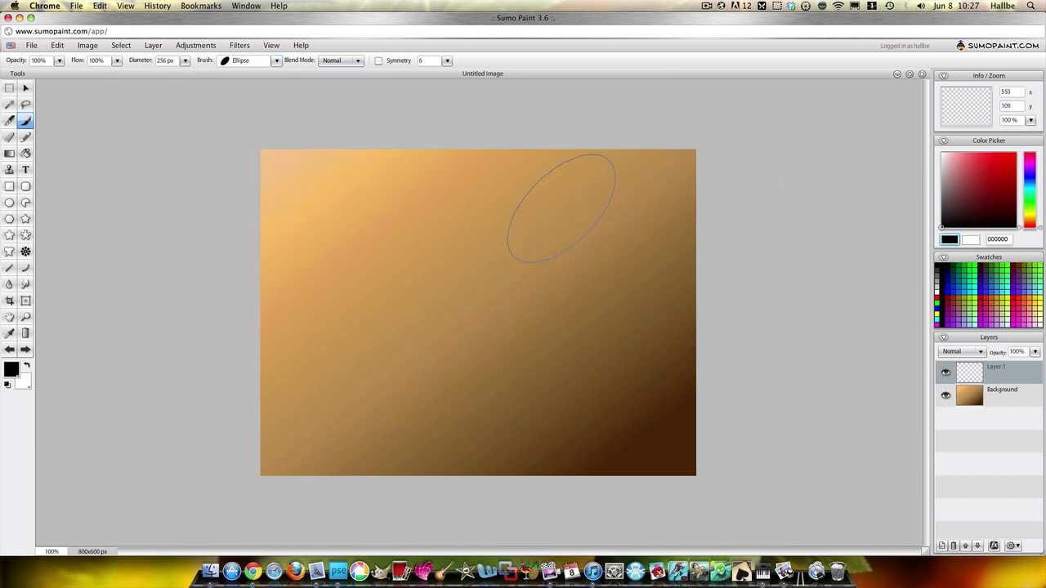
Rotate the ellipse brush to 71 and stamp a black oval at the canvas centre
left_click(357, 62)
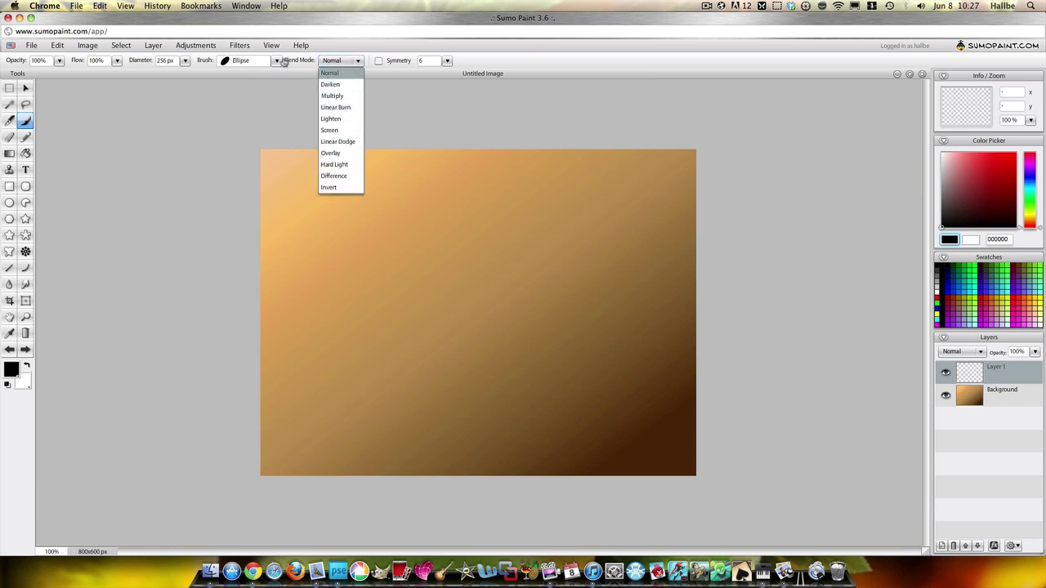
left_click(277, 61)
left_click_drag(320, 172, 323, 173)
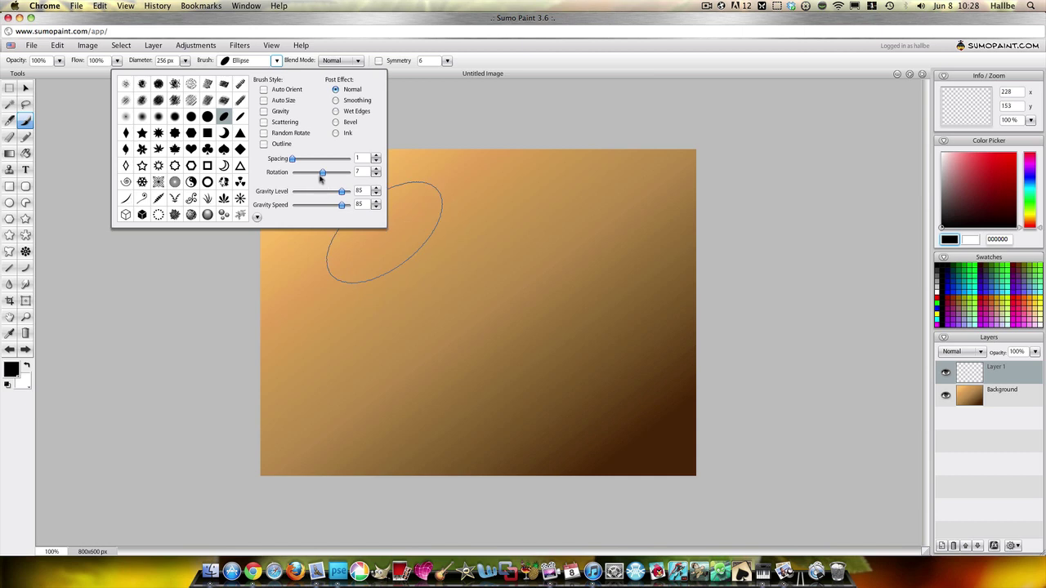
left_click_drag(322, 172, 343, 176)
left_click(845, 303)
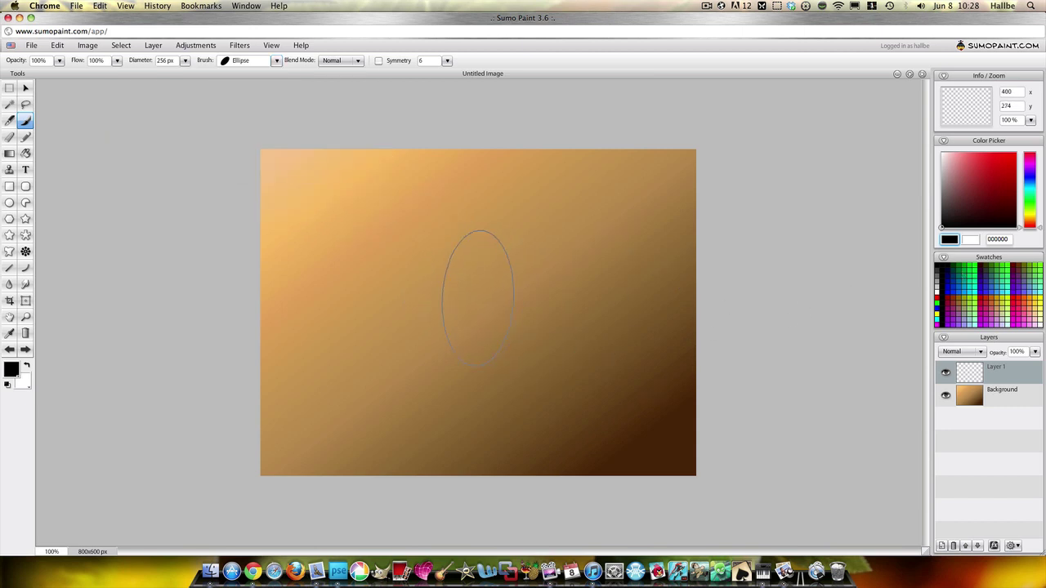
left_click(472, 303)
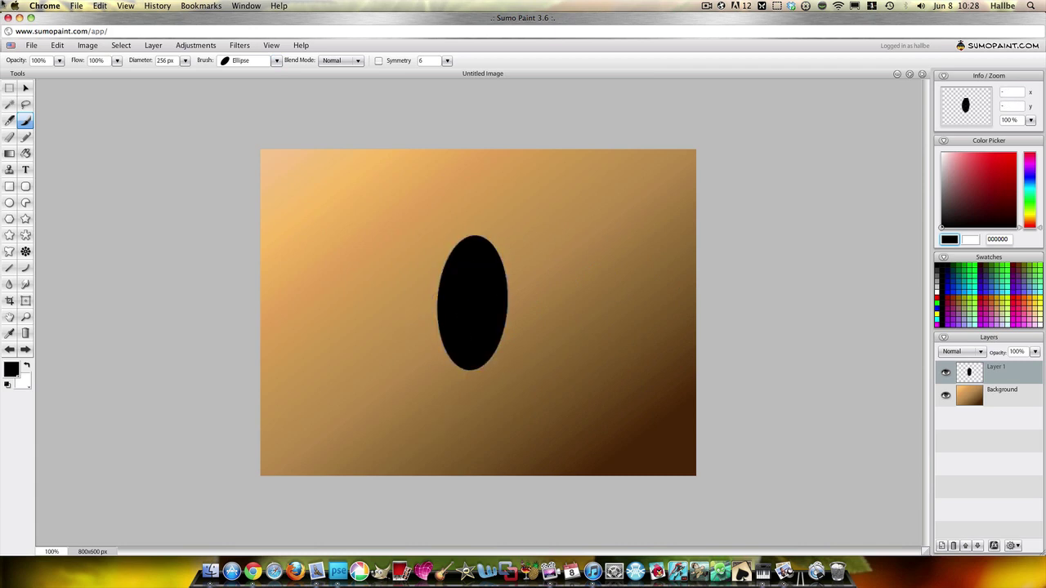
Free Transform the oval to scale it up, taller and wider
left_click(26, 87)
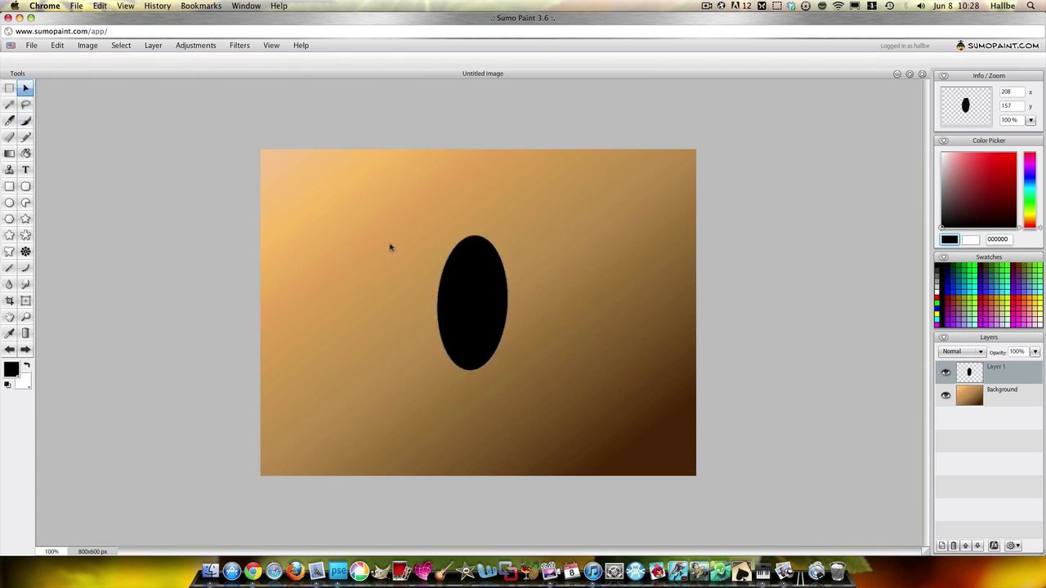
right_click(495, 312)
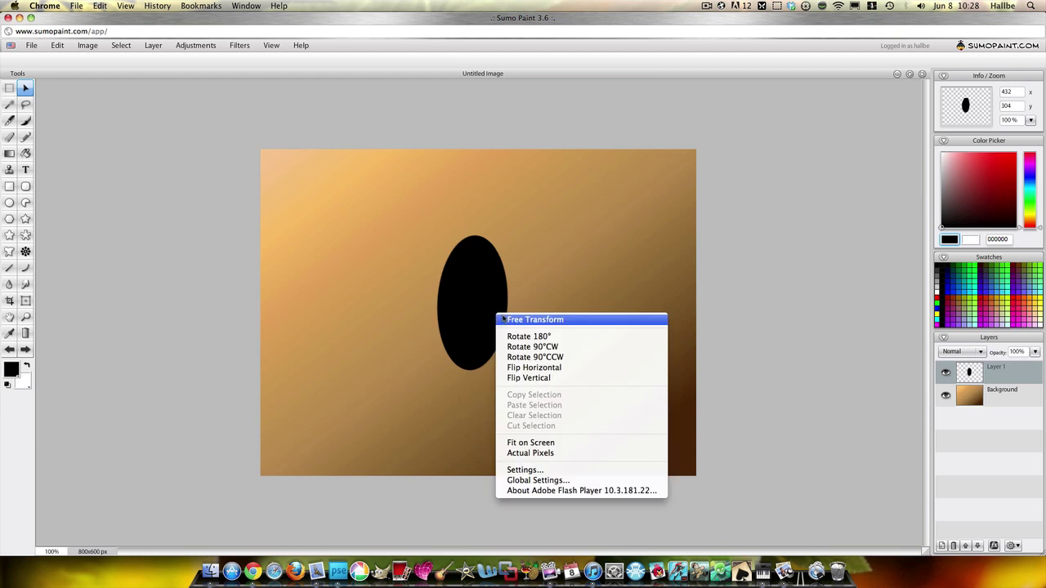
left_click(504, 318)
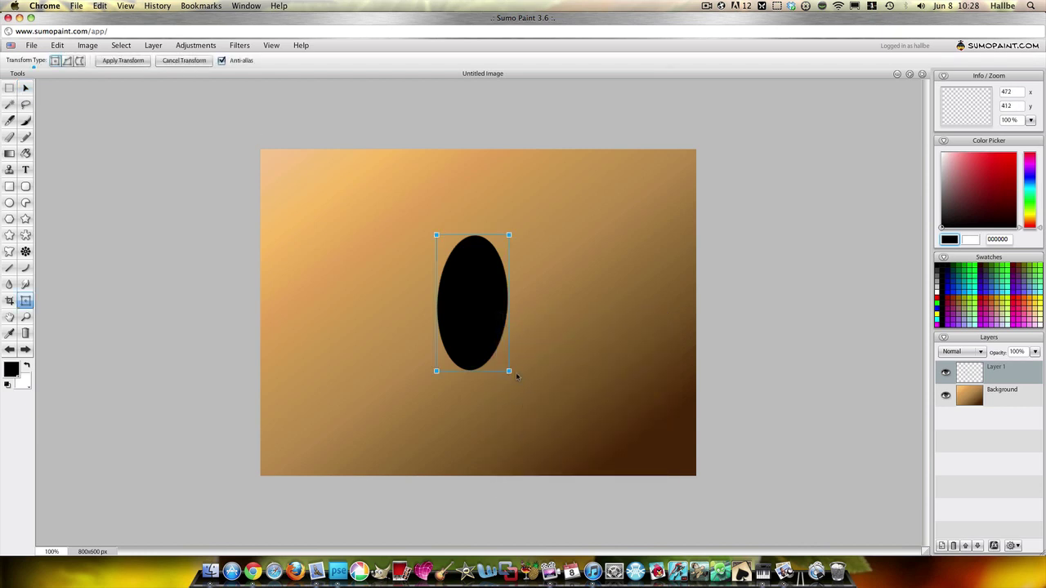
left_click_drag(512, 376, 545, 423)
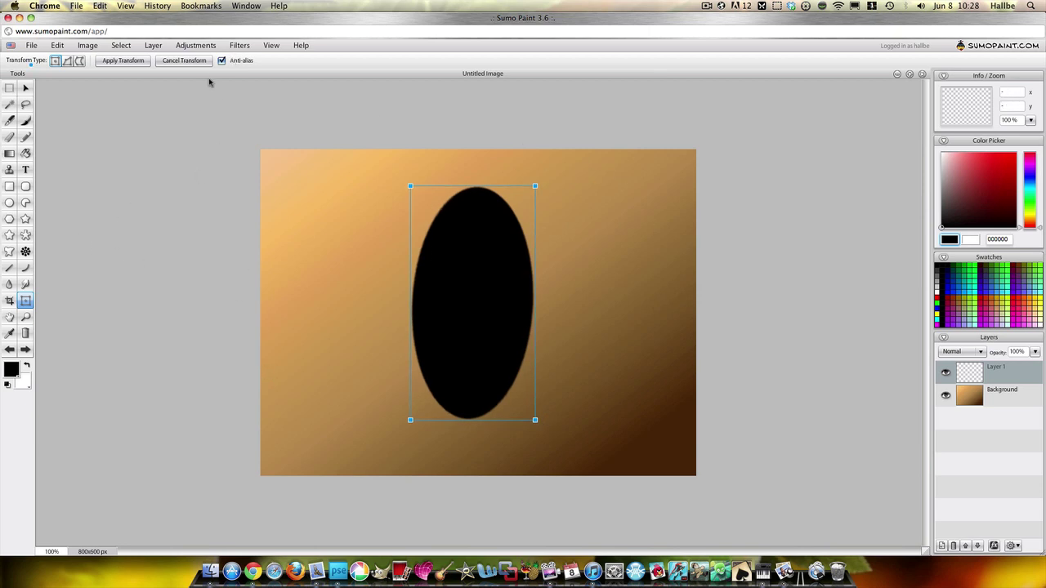
Use Hue / Saturation with Colorize to turn the oval grey
left_click(205, 46)
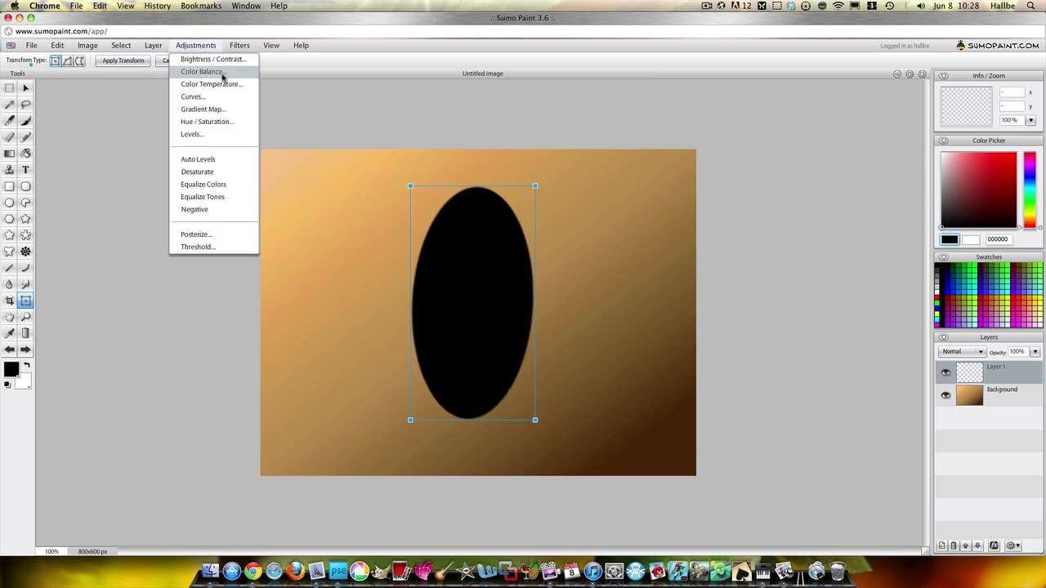
left_click(225, 122)
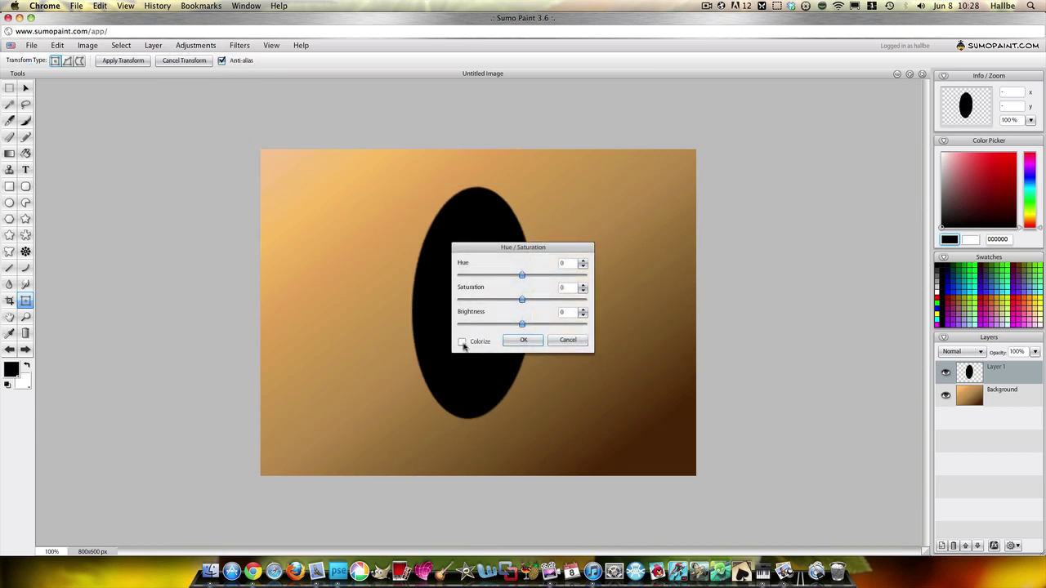
left_click(472, 342)
left_click(554, 325)
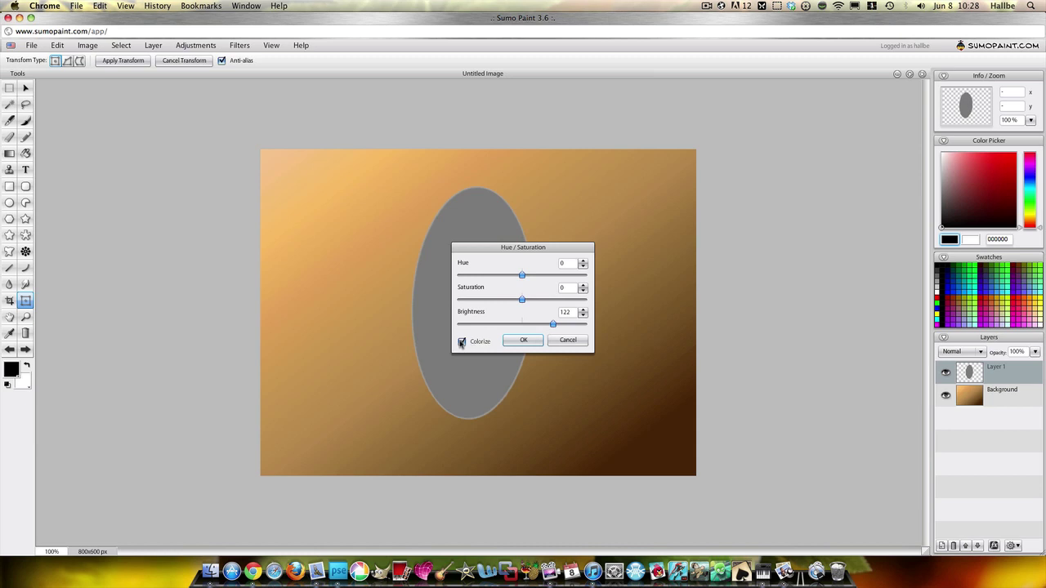
left_click(461, 343)
left_click(527, 340)
Colorize the oval dark olive green at Hue -104 and Brightness -122
left_click(196, 45)
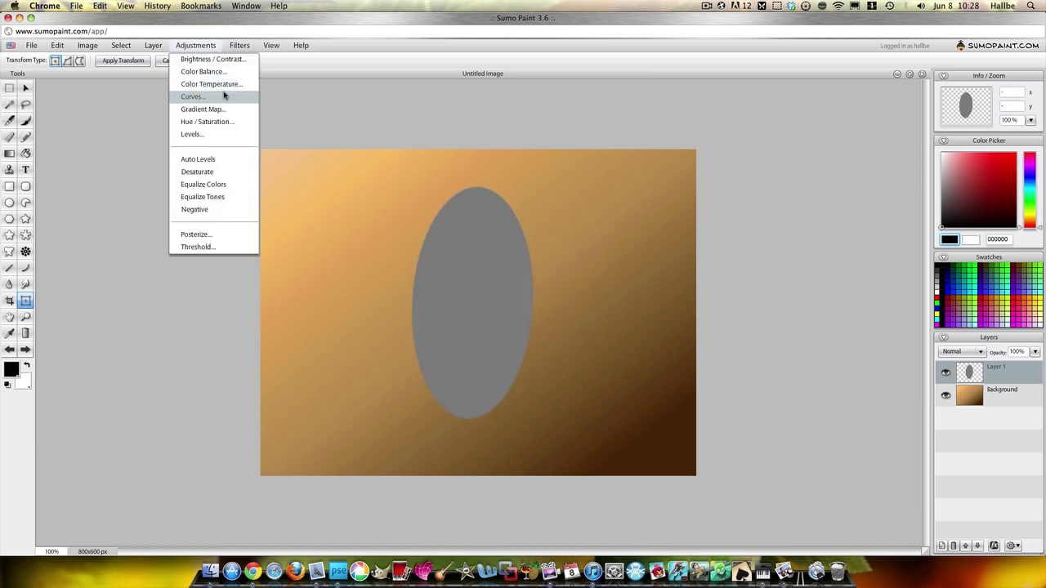
left_click(227, 122)
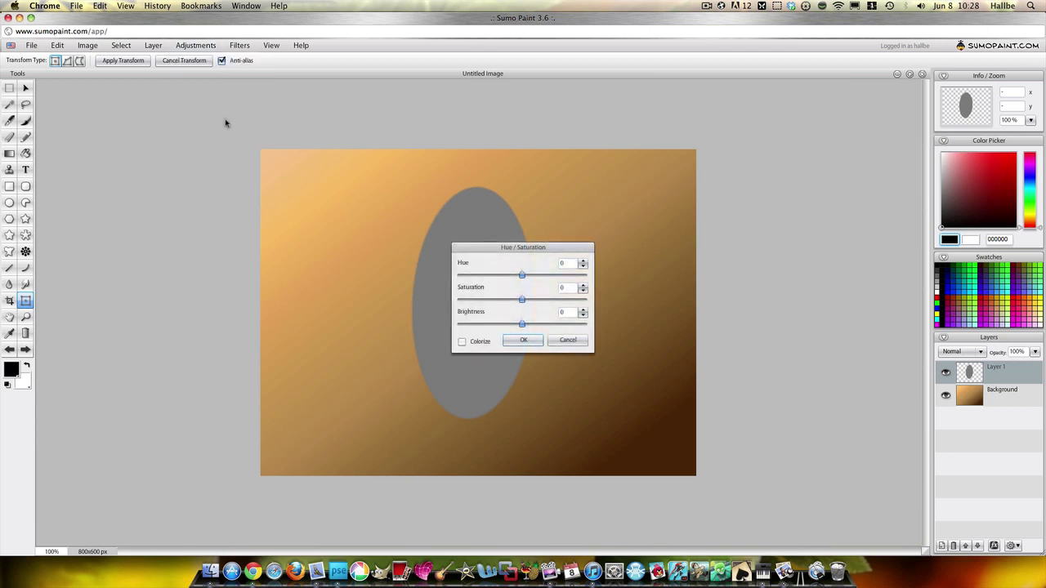
left_click(462, 342)
mouse_move(522, 325)
left_mouse_down()
mouse_move(492, 325)
mouse_move(521, 325)
left_mouse_up()
left_click_drag(521, 275, 485, 276)
left_click_drag(521, 324, 490, 325)
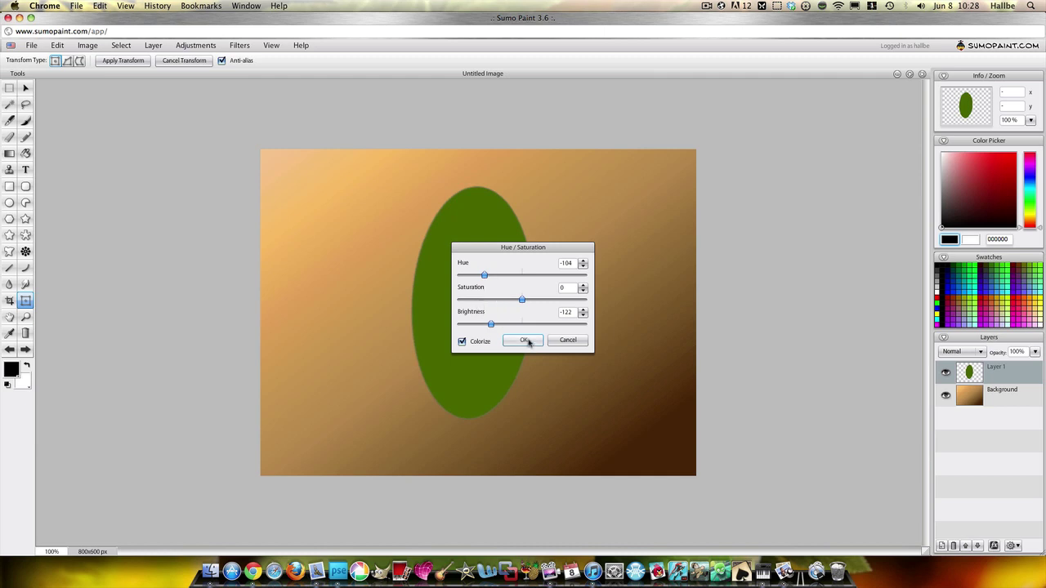
left_click(527, 341)
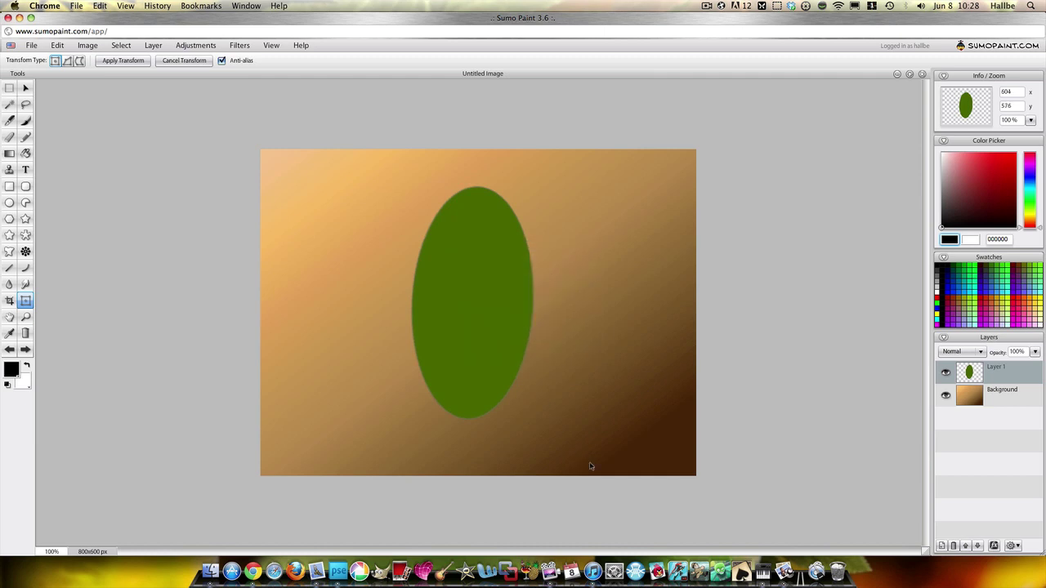
Start a Free Transform of the ellipse in warp mode with a finer grid
left_click(79, 61)
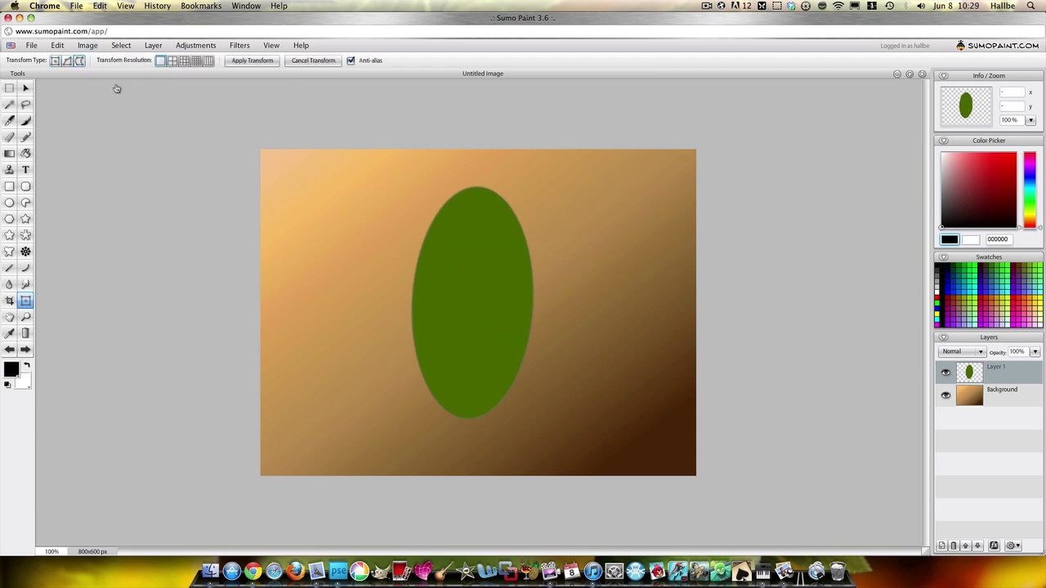
right_click(523, 269)
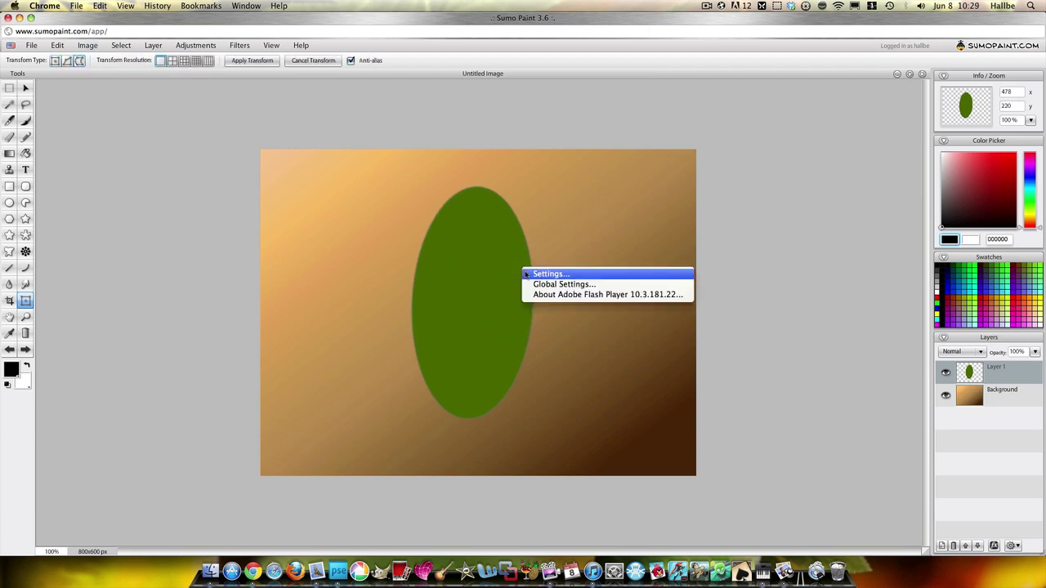
left_click(186, 63)
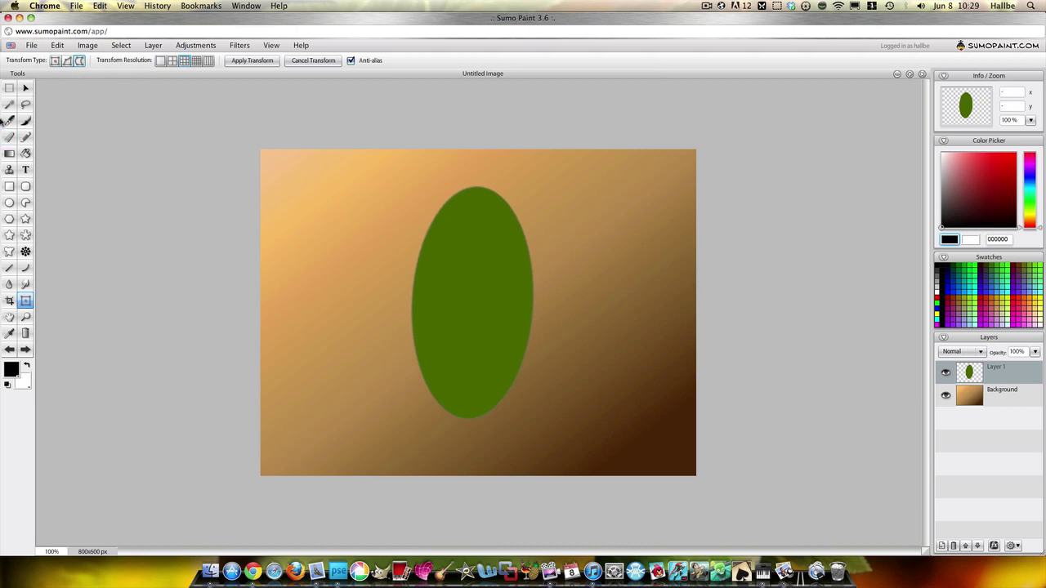
left_click(27, 88)
right_click(488, 273)
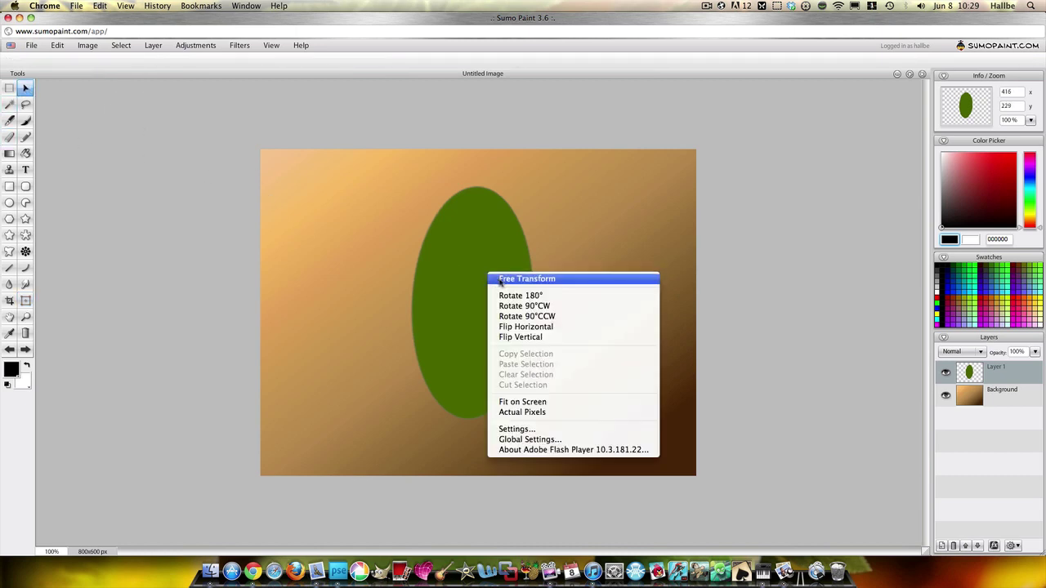
left_click(105, 98)
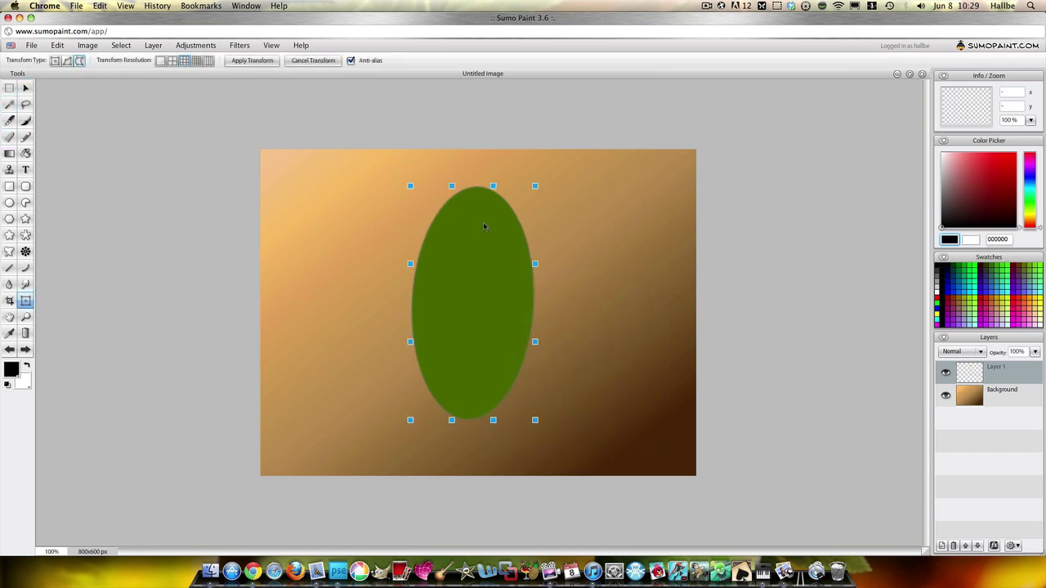
left_click(196, 60)
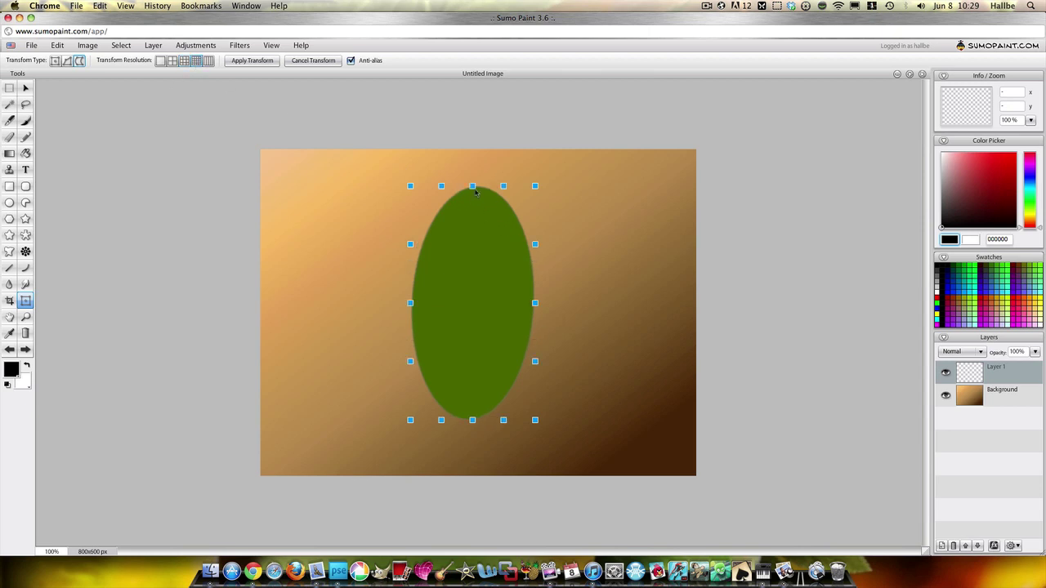
Warp the ellipse's top, left and right edges and pull the lower end into a tip
left_click_drag(473, 187, 493, 181)
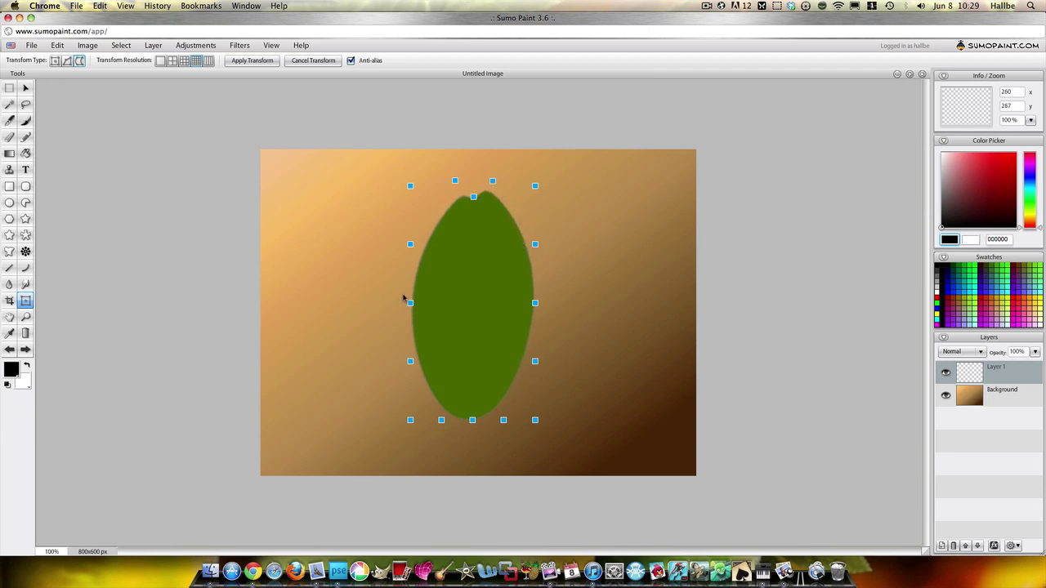
left_click_drag(411, 304, 416, 308)
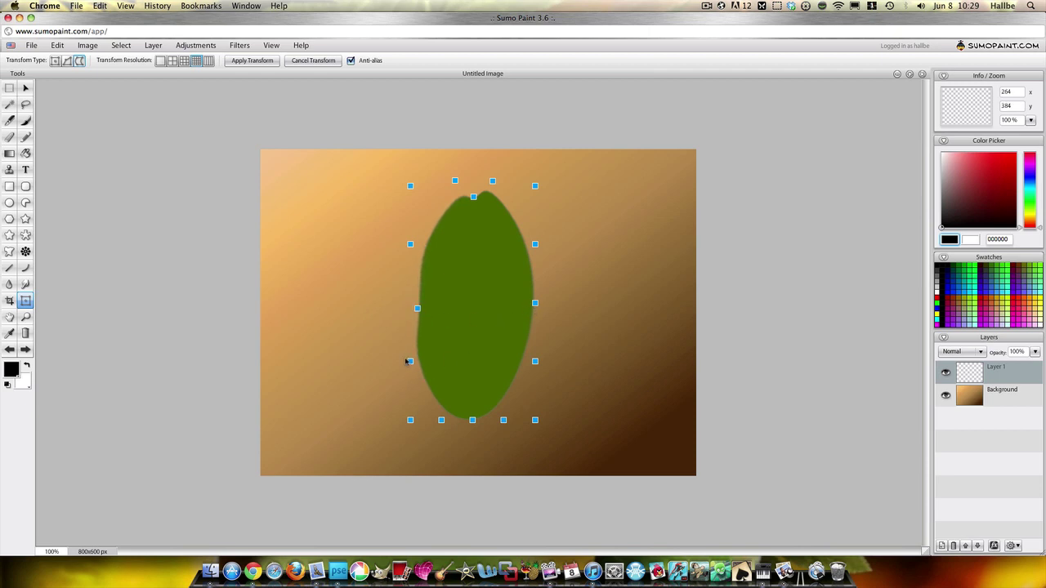
left_click_drag(410, 361, 426, 368)
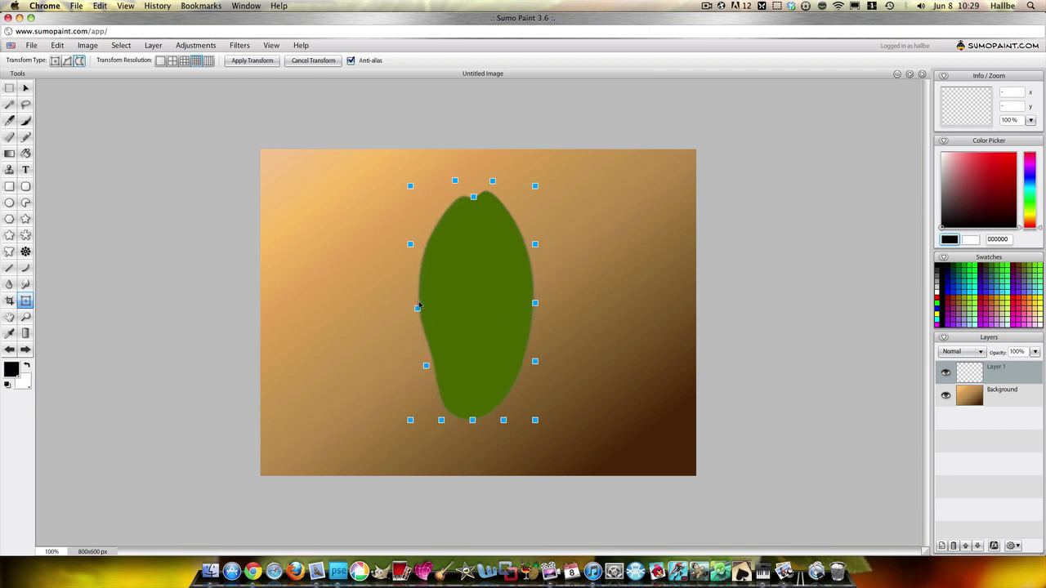
left_click_drag(416, 309, 424, 310)
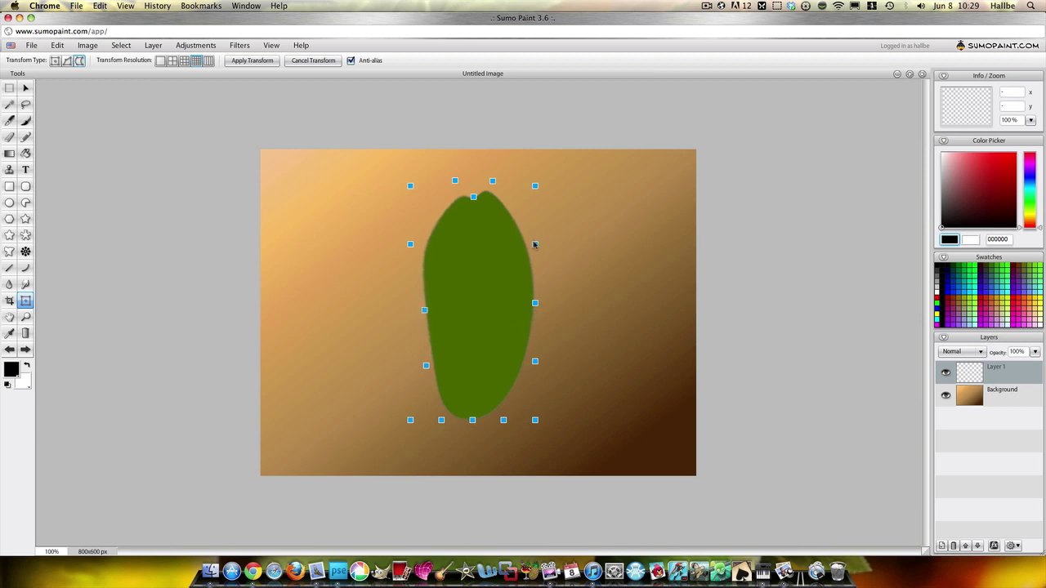
left_click_drag(535, 244, 546, 244)
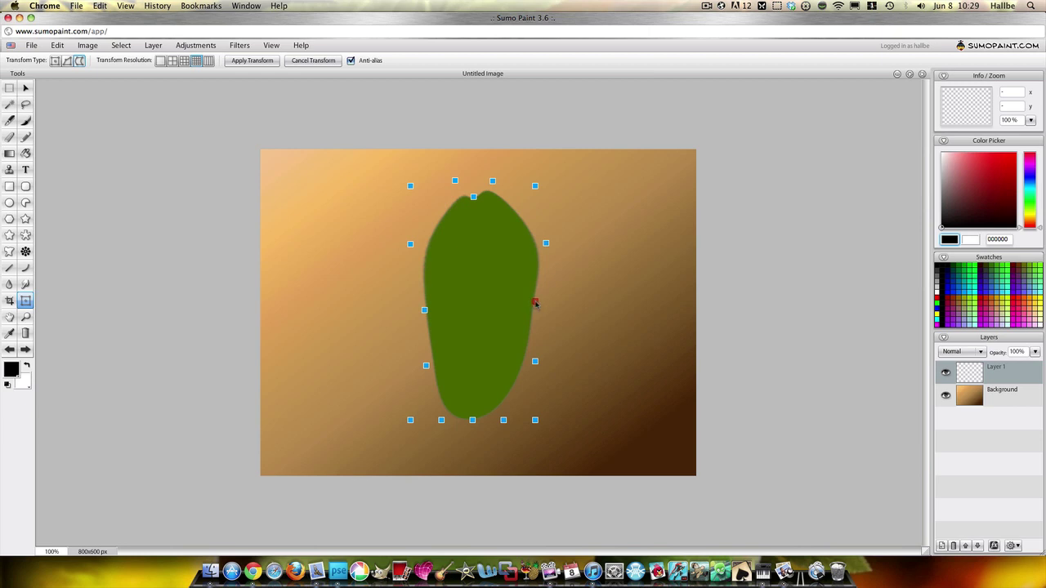
left_click_drag(540, 306, 546, 303)
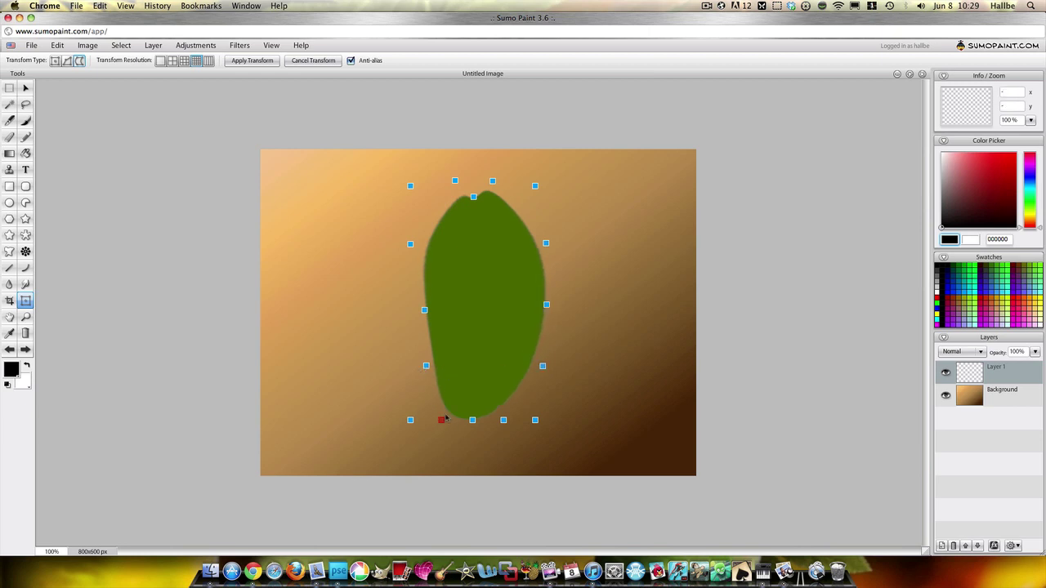
left_click_drag(448, 415, 438, 356)
Bend the left edges inward into a bean curve, then narrow the shape and shift it slightly
left_click_drag(425, 312, 439, 307)
left_click_drag(410, 244, 432, 242)
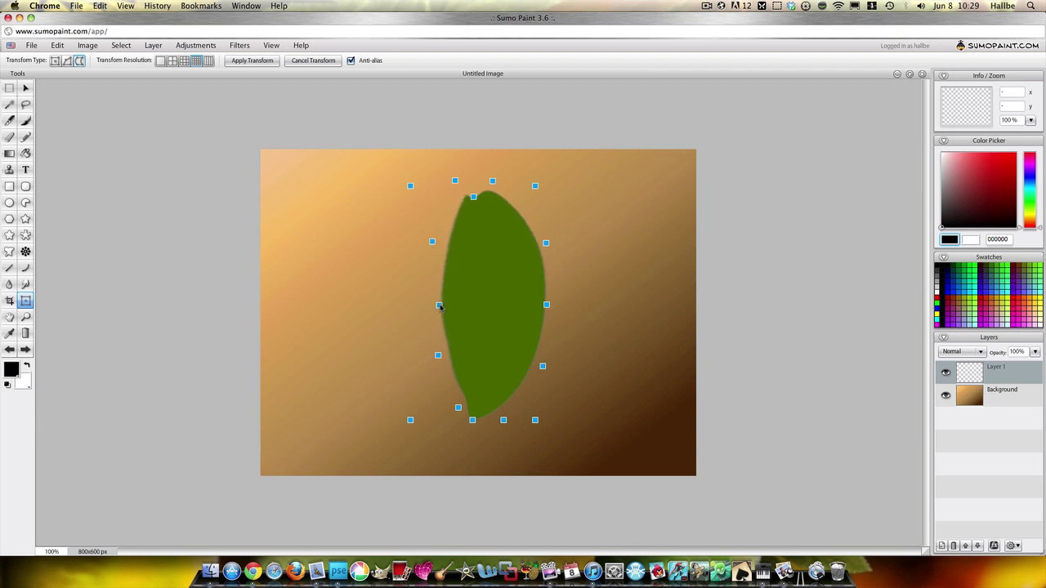
left_click_drag(440, 306, 456, 311)
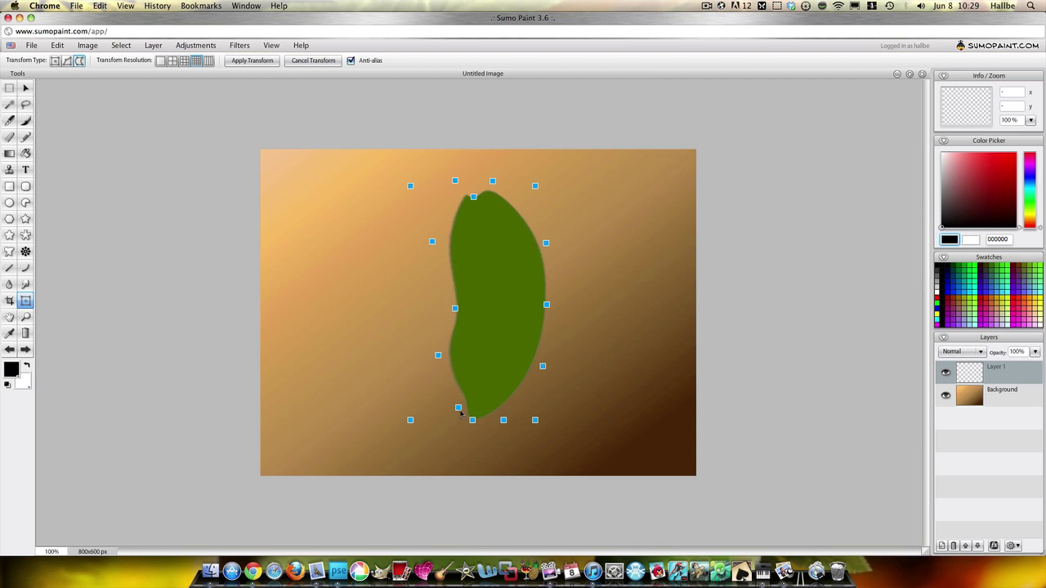
left_click_drag(458, 409, 448, 418)
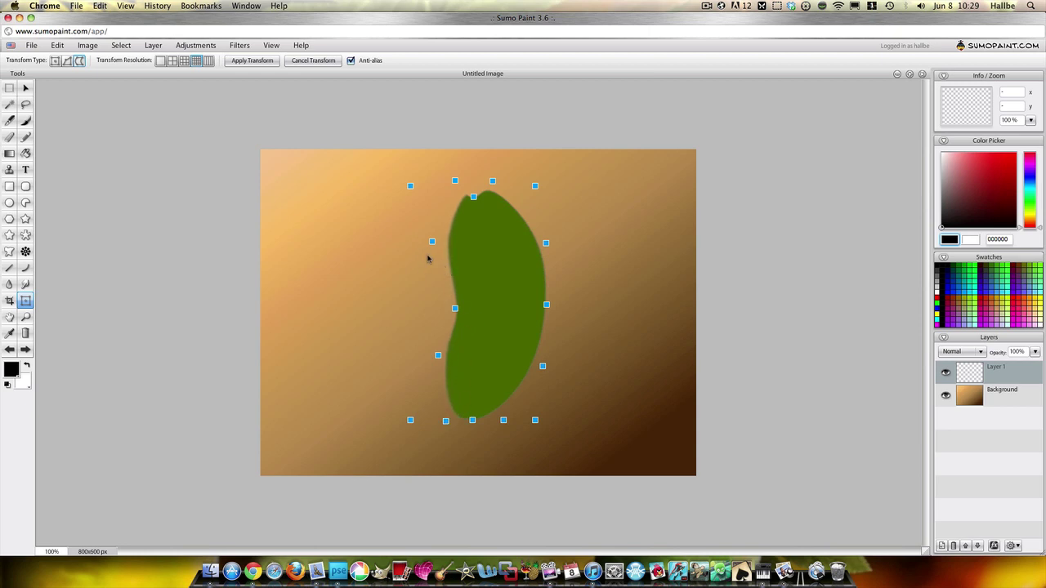
left_click(55, 61)
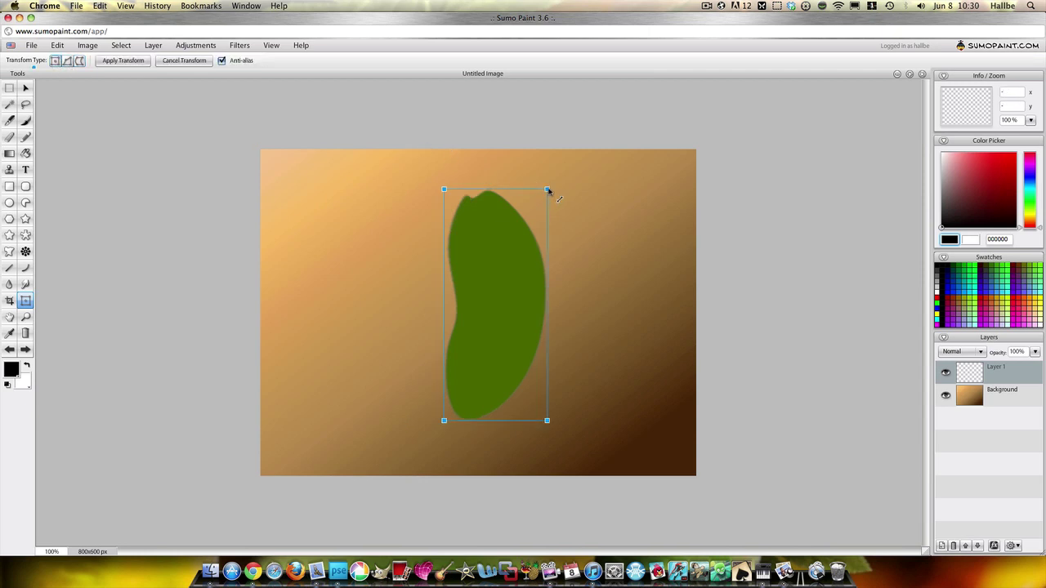
left_click_drag(547, 190, 540, 192)
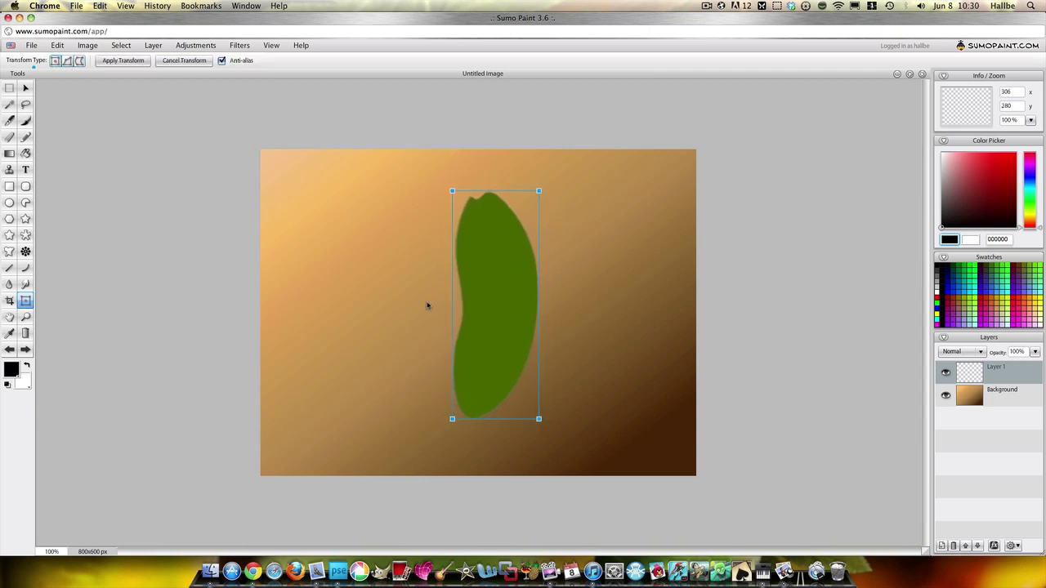
left_click_drag(537, 332, 522, 338)
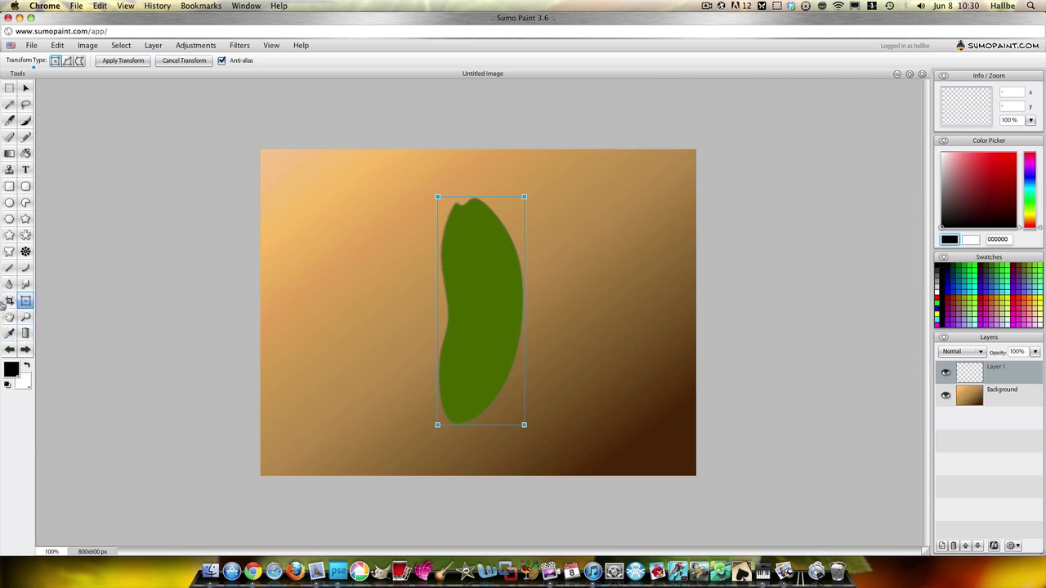
Commit the warp and set a Dodge brush to Air Brush 2, 6% strength, 83 px
left_click(9, 284)
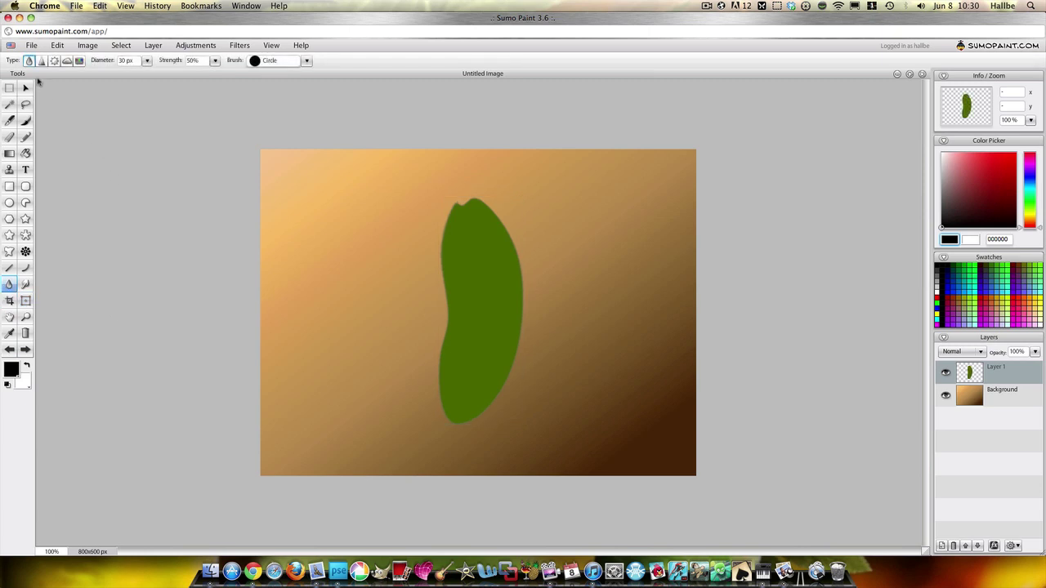
left_click(54, 61)
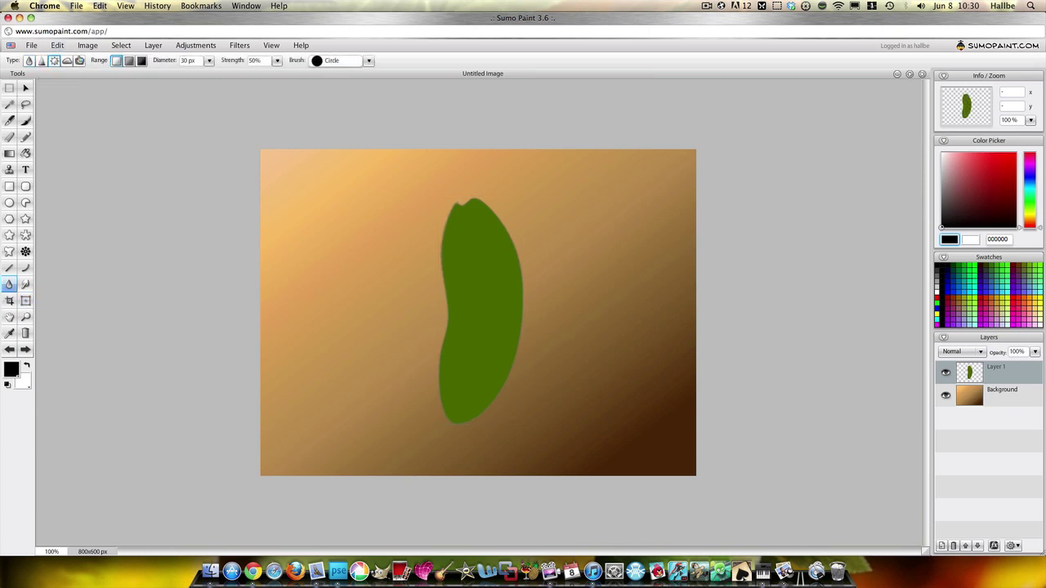
left_click(210, 62)
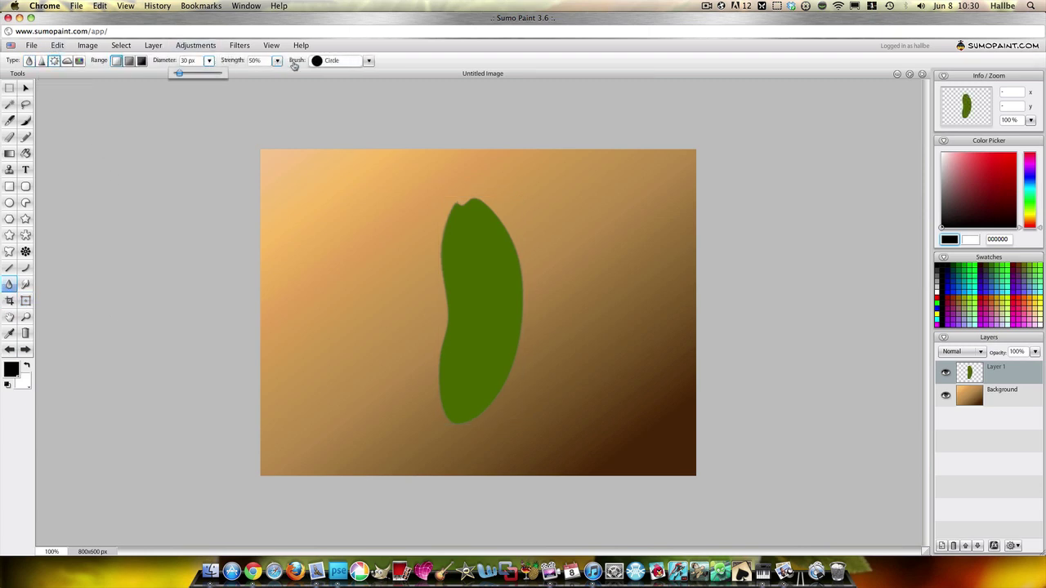
left_click(368, 60)
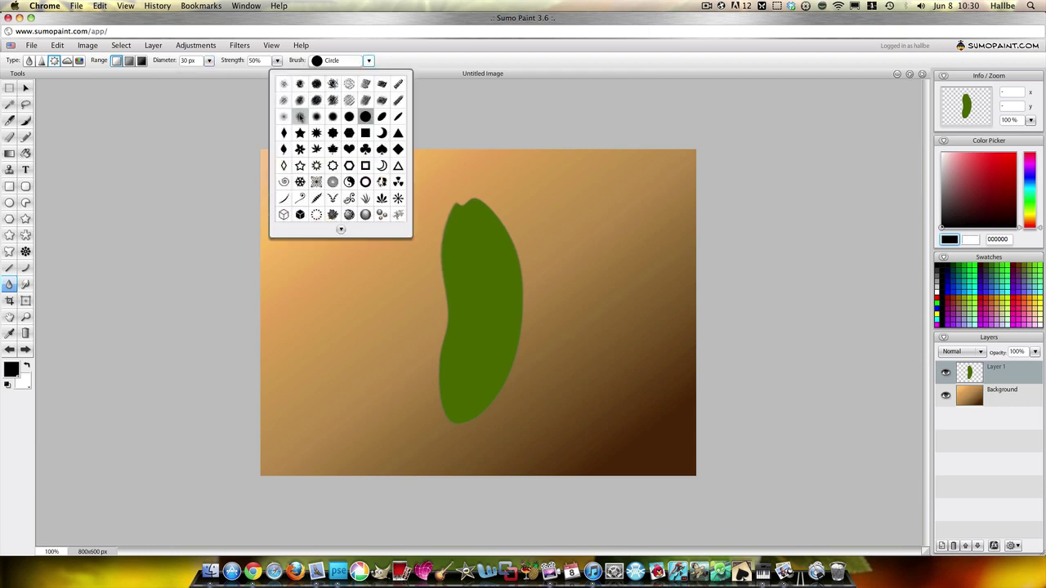
left_click(300, 117)
left_click(277, 60)
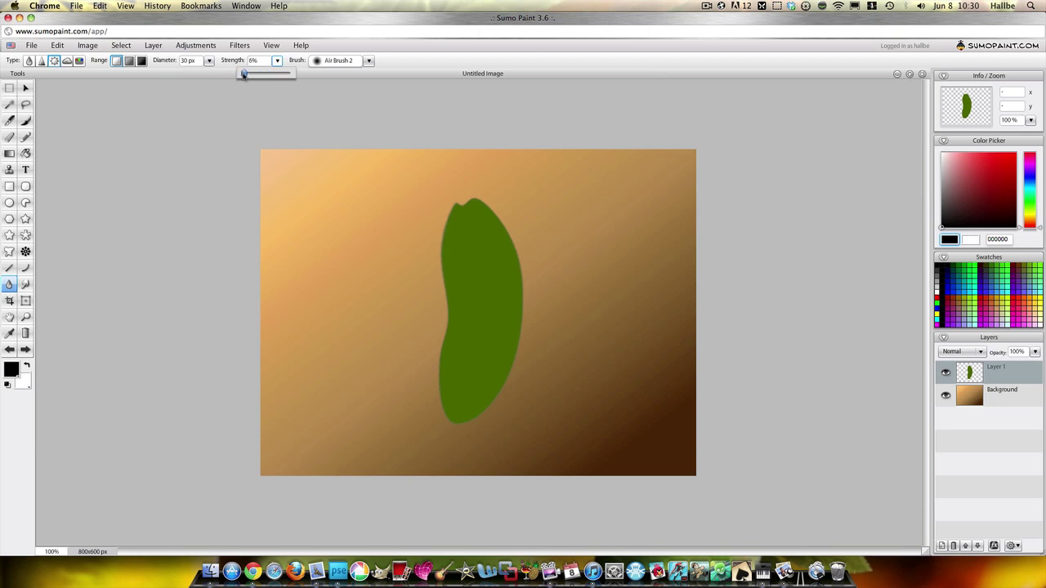
left_click(209, 60)
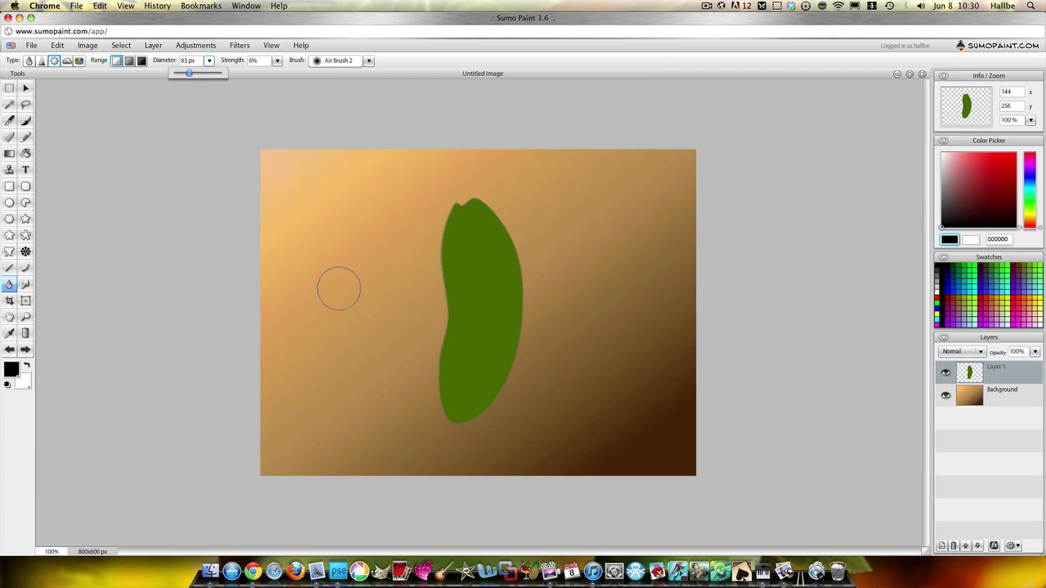
Dodge highlights onto the cucumber's upper-left and burn shading along its right edge and lower part
mouse_move(460, 229)
left_mouse_down()
mouse_move(458, 272)
mouse_move(459, 220)
mouse_move(447, 230)
mouse_move(444, 283)
mouse_move(446, 209)
mouse_move(441, 267)
mouse_move(446, 300)
mouse_move(457, 242)
mouse_move(467, 432)
mouse_move(453, 415)
mouse_move(447, 331)
mouse_move(432, 391)
mouse_move(437, 407)
mouse_move(443, 333)
mouse_move(456, 418)
mouse_move(446, 367)
mouse_move(455, 325)
mouse_move(446, 336)
mouse_move(455, 304)
mouse_move(494, 439)
mouse_move(446, 405)
mouse_move(442, 361)
mouse_move(443, 389)
mouse_move(522, 357)
mouse_move(502, 228)
mouse_move(521, 286)
mouse_move(522, 277)
mouse_move(494, 400)
mouse_move(510, 368)
mouse_move(521, 245)
mouse_move(496, 198)
mouse_move(500, 237)
mouse_move(528, 287)
left_mouse_up()
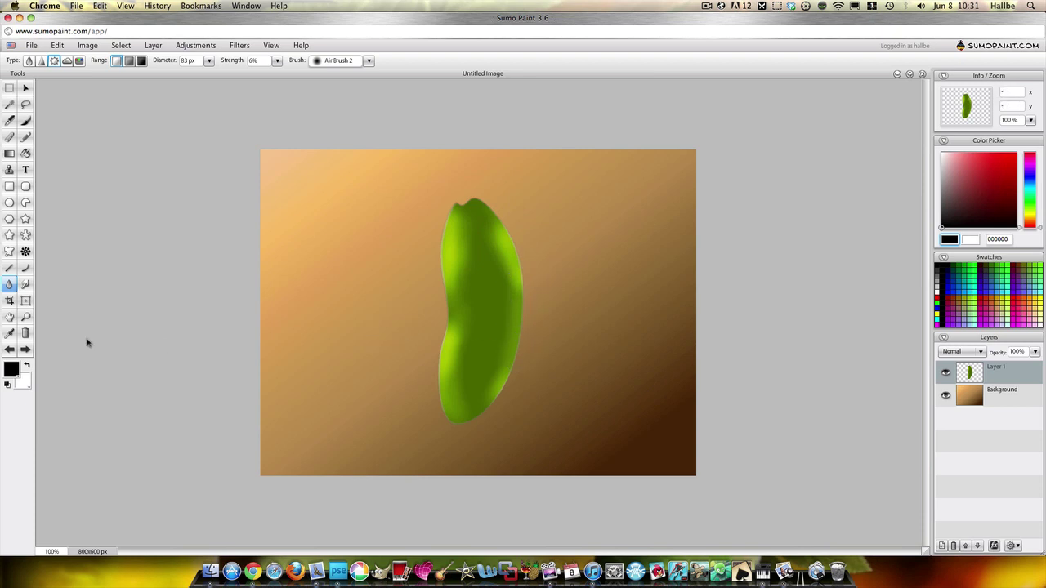
left_click(67, 60)
mouse_move(493, 218)
left_mouse_down()
mouse_move(521, 317)
mouse_move(514, 378)
mouse_move(498, 400)
mouse_move(477, 304)
mouse_move(482, 277)
mouse_move(475, 384)
mouse_move(504, 319)
mouse_move(506, 272)
mouse_move(500, 248)
mouse_move(504, 331)
mouse_move(485, 234)
mouse_move(496, 365)
mouse_move(466, 396)
mouse_move(460, 372)
mouse_move(473, 303)
mouse_move(451, 192)
mouse_move(470, 275)
mouse_move(490, 240)
left_mouse_up()
left_click(67, 60)
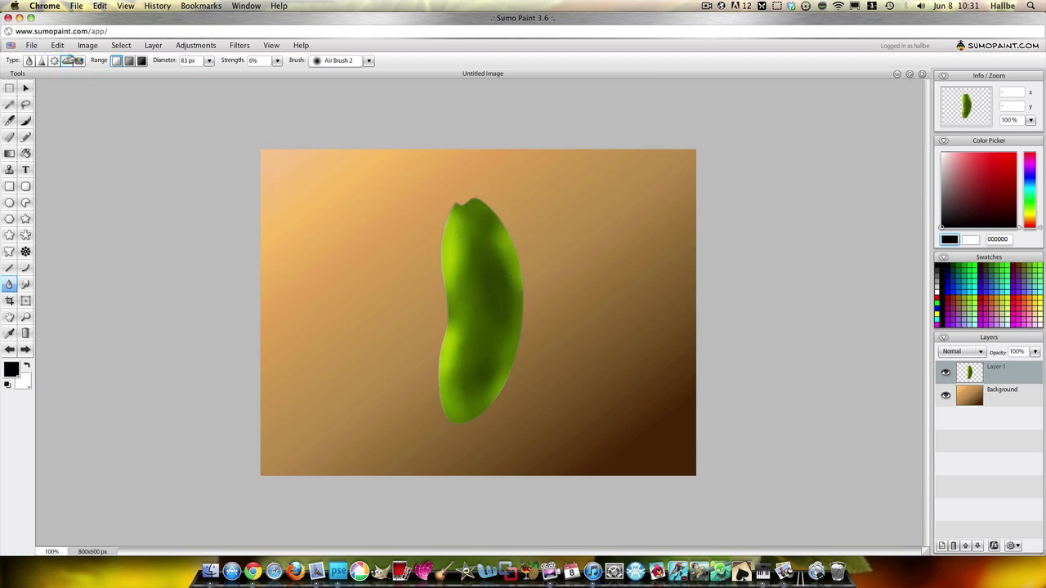
mouse_move(444, 268)
left_mouse_down()
mouse_move(471, 276)
mouse_move(489, 304)
left_mouse_up()
left_click(55, 61)
mouse_move(439, 253)
left_mouse_down()
mouse_move(479, 283)
mouse_move(487, 312)
mouse_move(486, 272)
mouse_move(496, 307)
mouse_move(478, 345)
mouse_move(479, 421)
left_mouse_up()
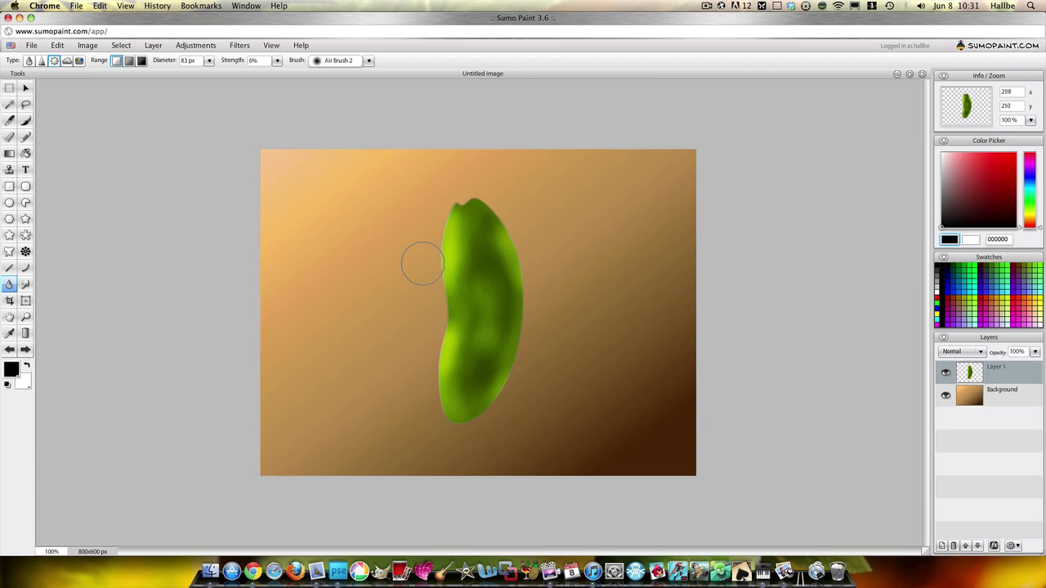
mouse_move(485, 374)
left_mouse_down()
mouse_move(454, 335)
mouse_move(478, 373)
mouse_move(488, 338)
left_mouse_up()
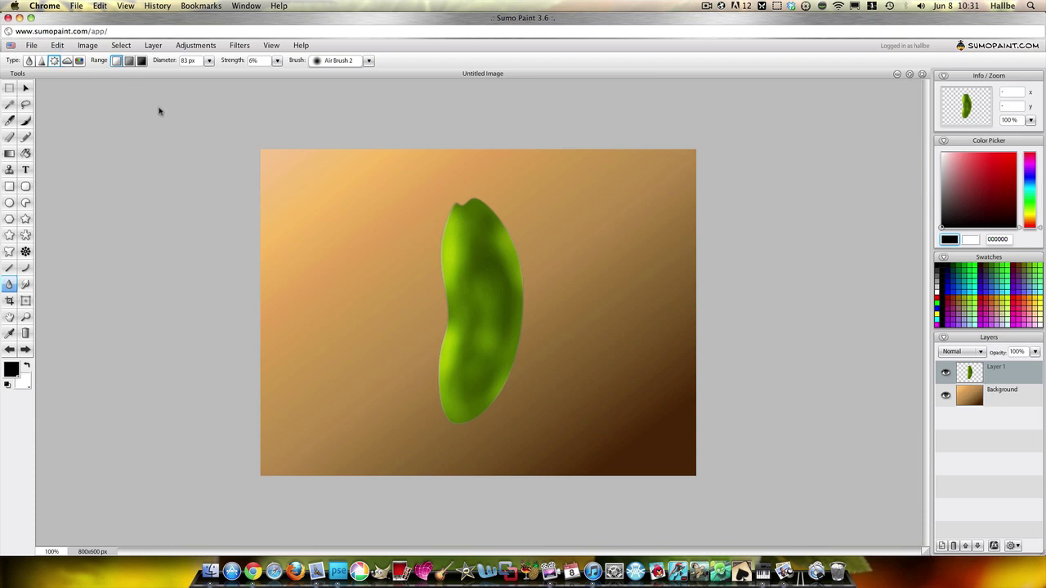
Burn extra shading over the lower middle, then shrink the brush to 25 px
left_click(67, 60)
mouse_move(493, 322)
left_mouse_down()
mouse_move(474, 378)
mouse_move(486, 343)
mouse_move(478, 357)
mouse_move(503, 370)
mouse_move(489, 401)
mouse_move(513, 380)
mouse_move(490, 407)
mouse_move(517, 375)
mouse_move(498, 398)
mouse_move(470, 328)
mouse_move(444, 326)
mouse_move(504, 335)
mouse_move(525, 326)
mouse_move(501, 413)
mouse_move(528, 327)
mouse_move(479, 403)
mouse_move(543, 308)
mouse_move(530, 306)
mouse_move(473, 421)
mouse_move(528, 334)
mouse_move(517, 250)
mouse_move(529, 283)
mouse_move(533, 393)
mouse_move(521, 316)
mouse_move(493, 381)
mouse_move(527, 320)
mouse_move(503, 387)
mouse_move(513, 390)
mouse_move(483, 420)
mouse_move(451, 396)
mouse_move(464, 407)
mouse_move(423, 420)
mouse_move(465, 412)
mouse_move(466, 402)
mouse_move(471, 423)
mouse_move(449, 432)
left_mouse_up()
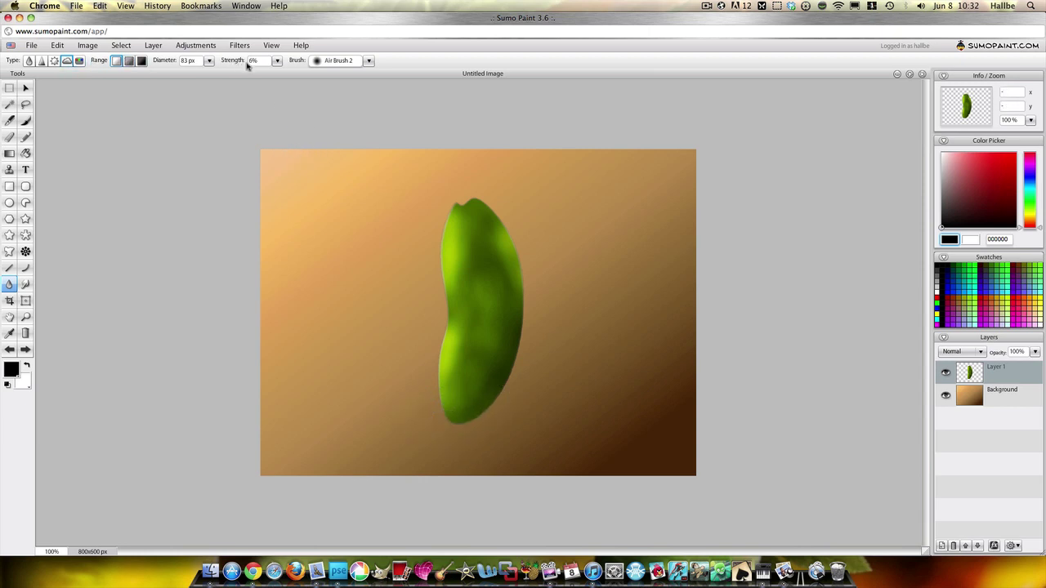
left_click(209, 62)
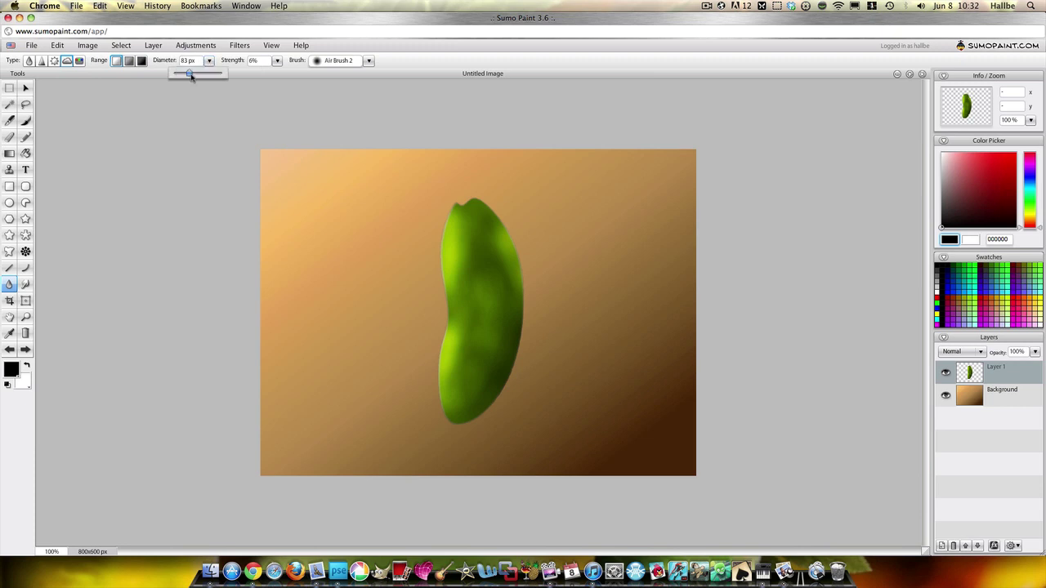
left_click_drag(185, 75, 181, 77)
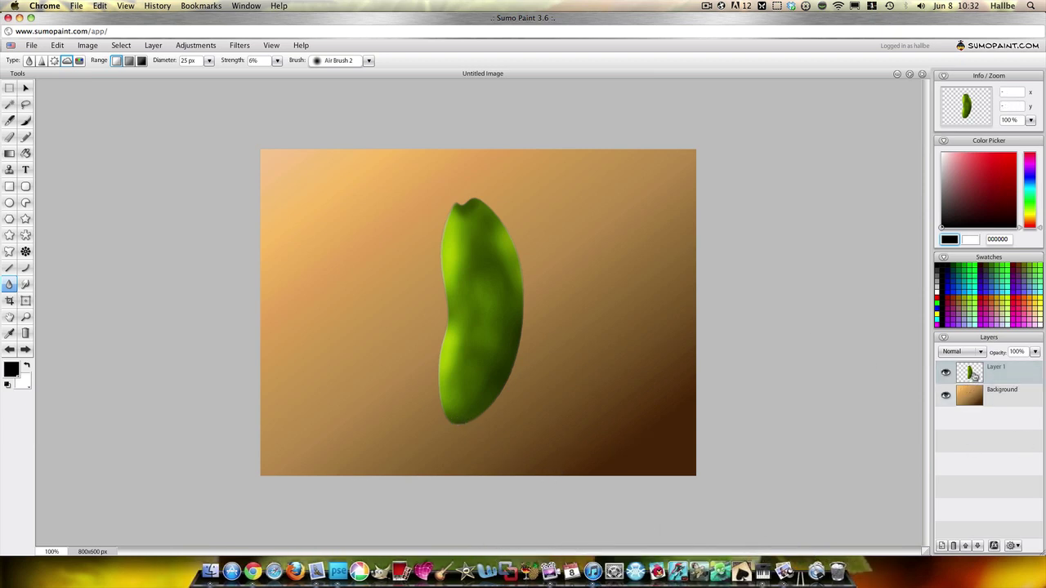
Select Layer 1's pixels and set the brush to 38% flow, 37% opacity, 28 px
right_click(975, 373)
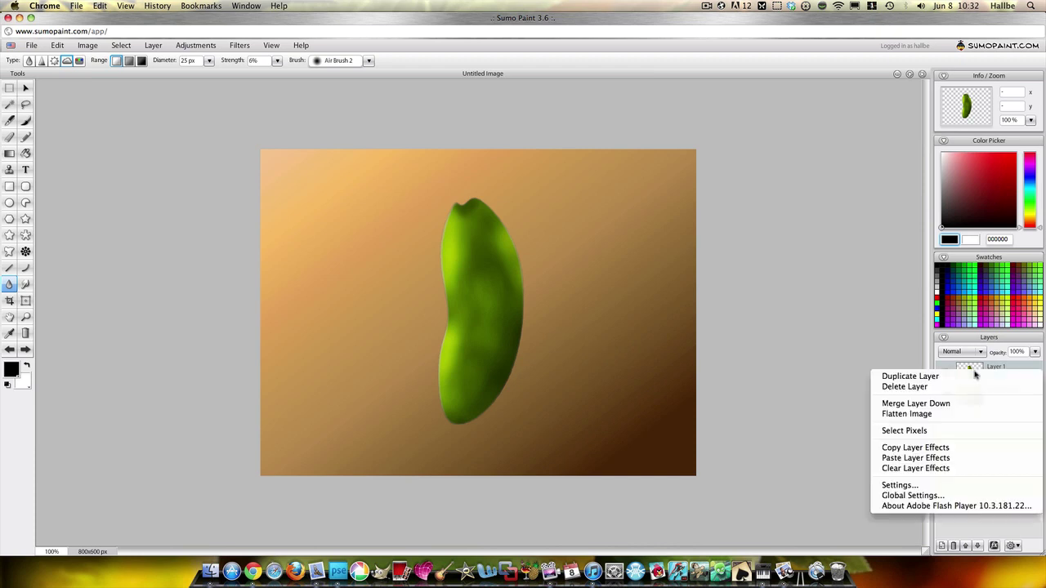
left_click(945, 433)
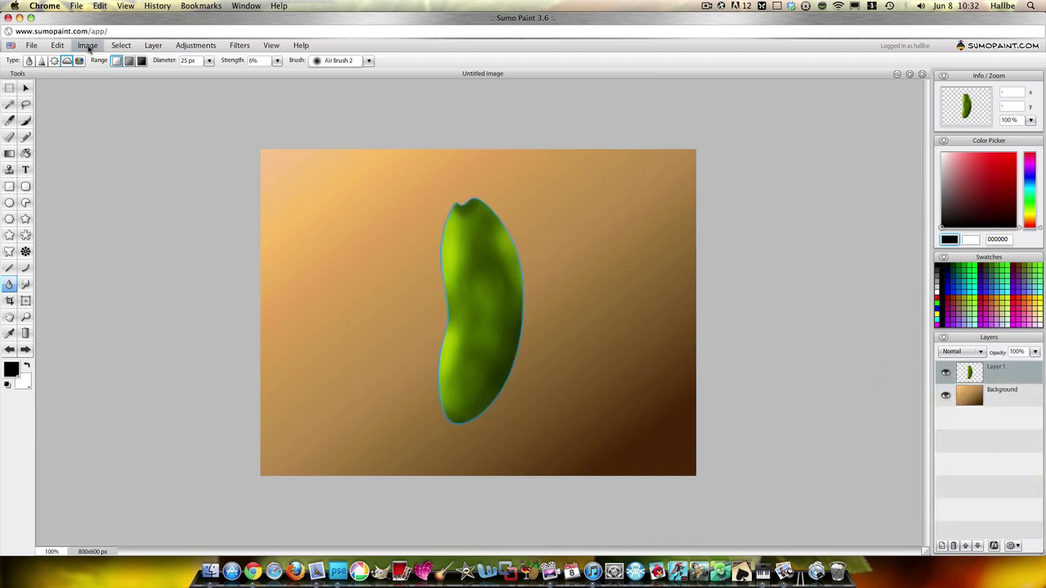
left_click(33, 124)
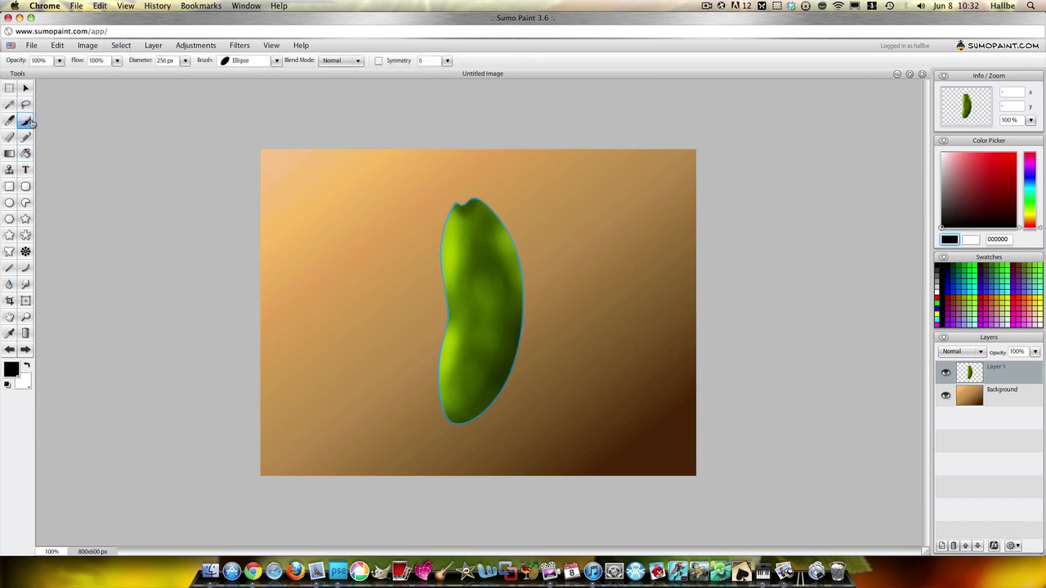
left_click(116, 62)
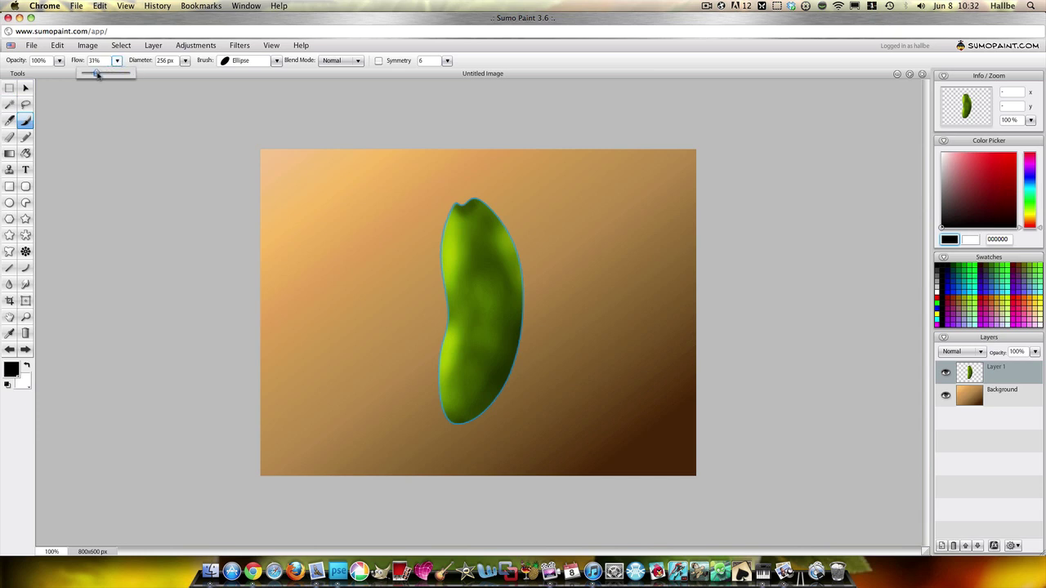
left_click(58, 63)
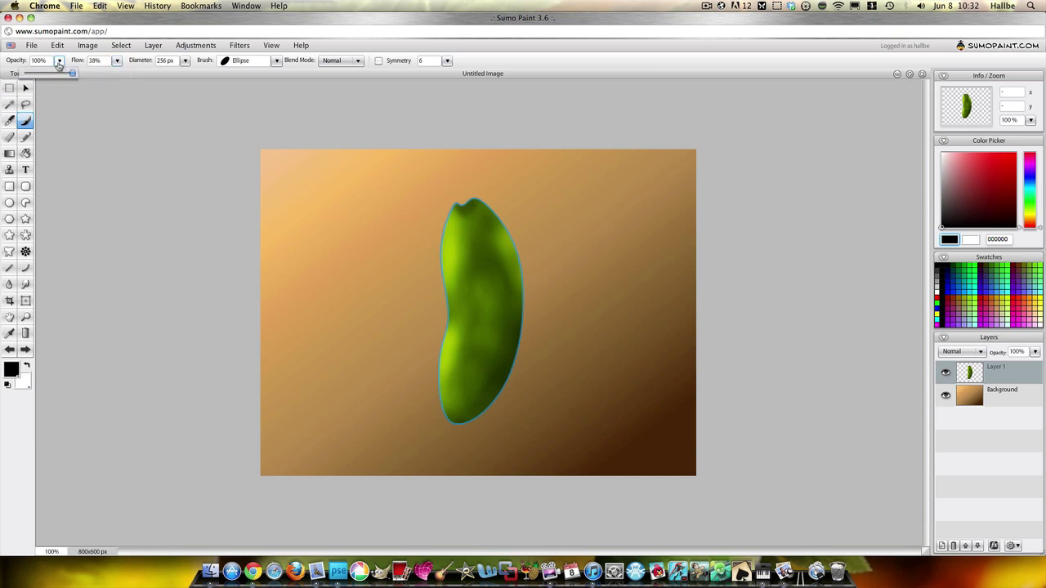
left_click(184, 61)
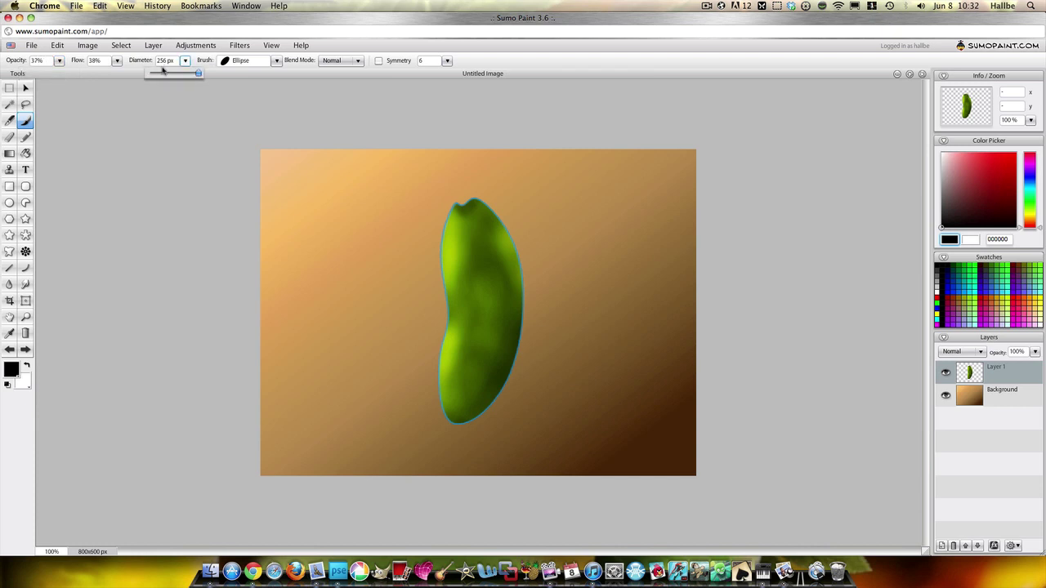
Choose Air Brush 2 with wider spacing, Scattering and Random Rotate enabled
left_click(276, 61)
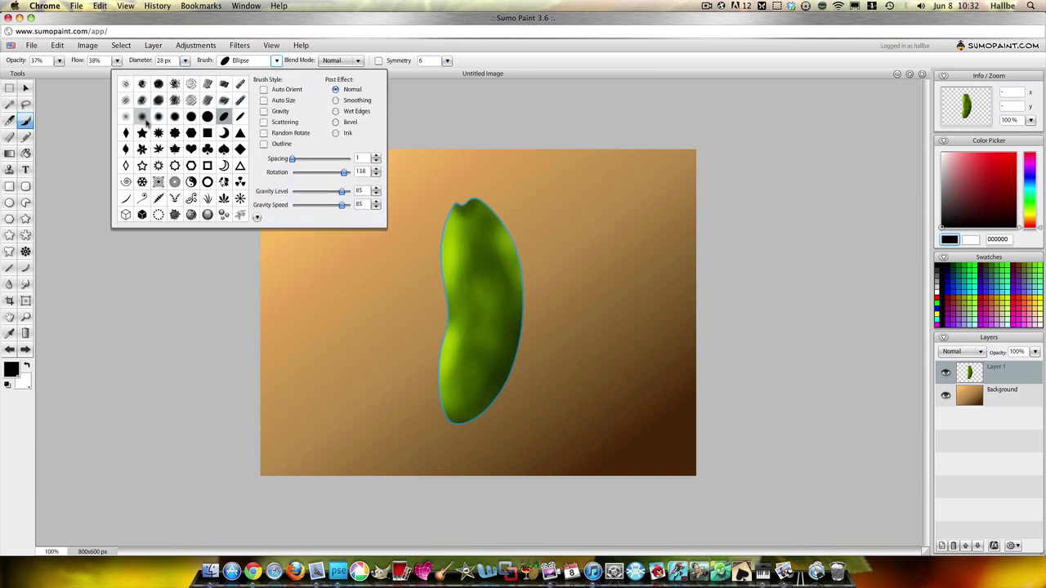
left_click(142, 117)
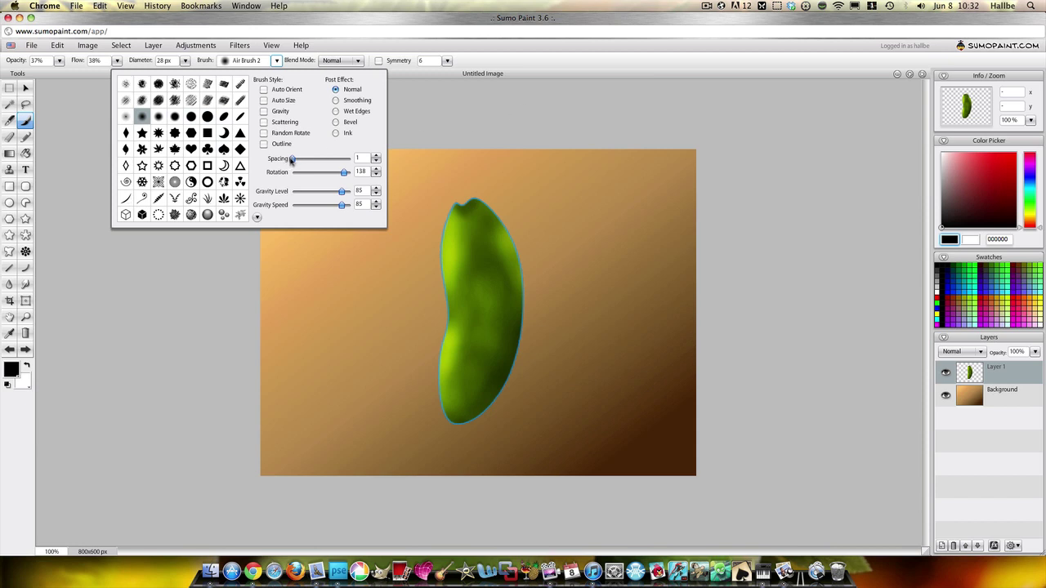
left_click_drag(292, 160, 339, 160)
left_click(264, 123)
left_click(264, 133)
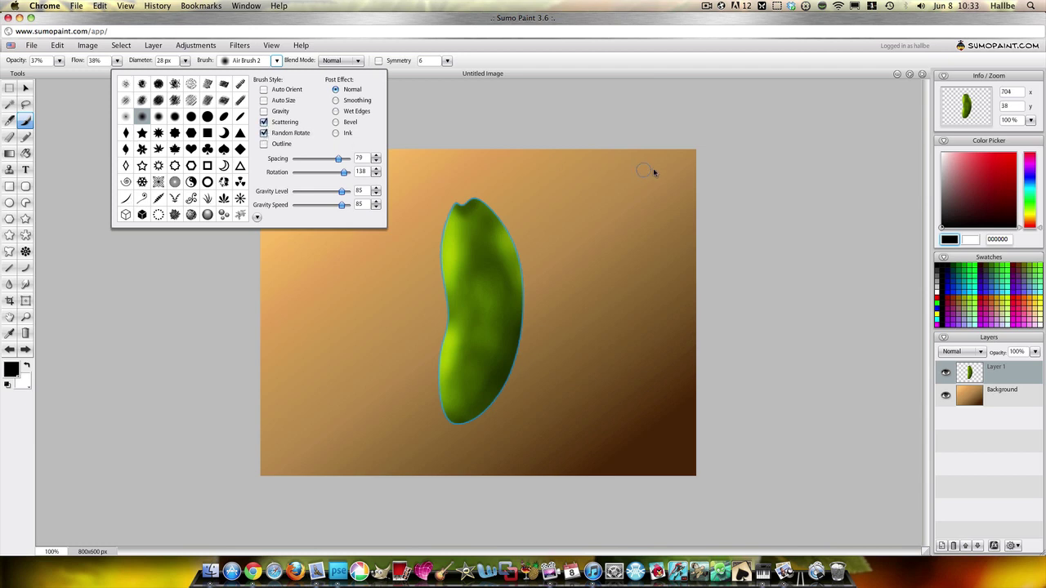
left_click(811, 156)
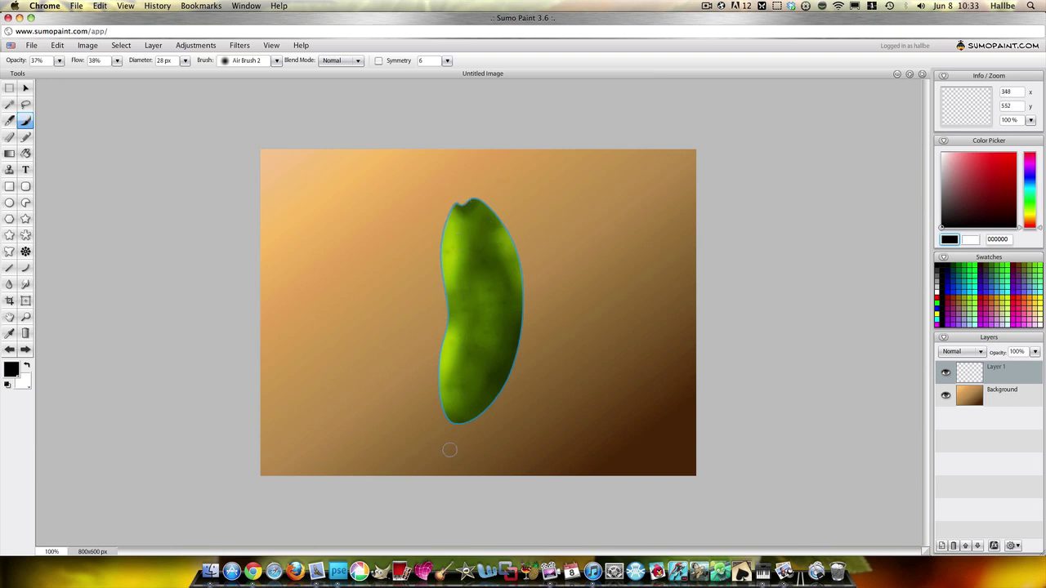
Reduce the air brush to 14 px for dabbing fine dark speckles over the cucumber
left_click(185, 61)
Switch the foreground colour to white and enlarge the air brush to 31 px
left_click(28, 372)
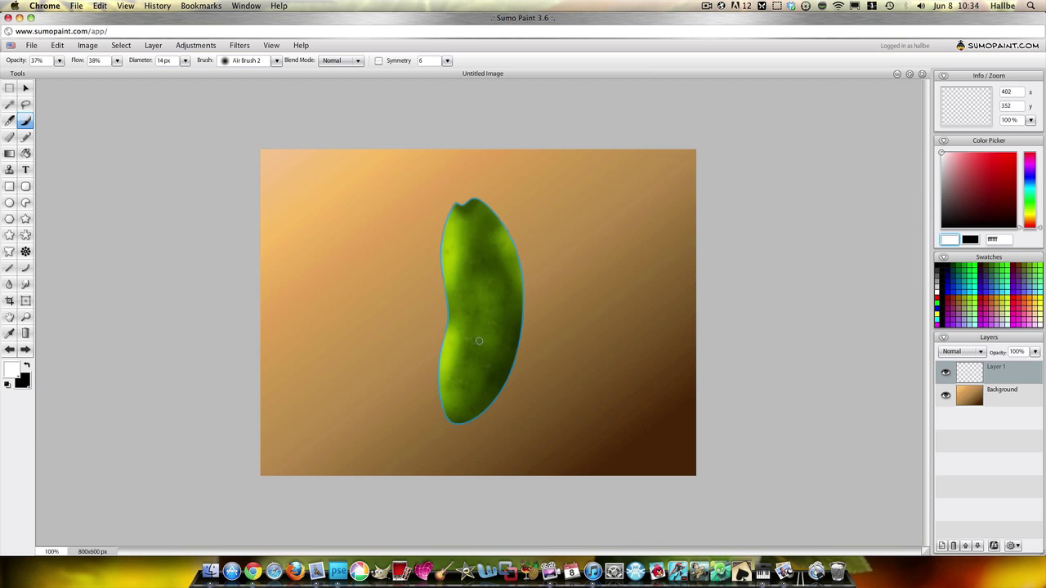
left_click(185, 60)
left_click_drag(152, 74, 156, 74)
Preview the Emboss filter, then cancel it so the speckled skin stays unembossed
left_click(239, 45)
mouse_move(271, 165)
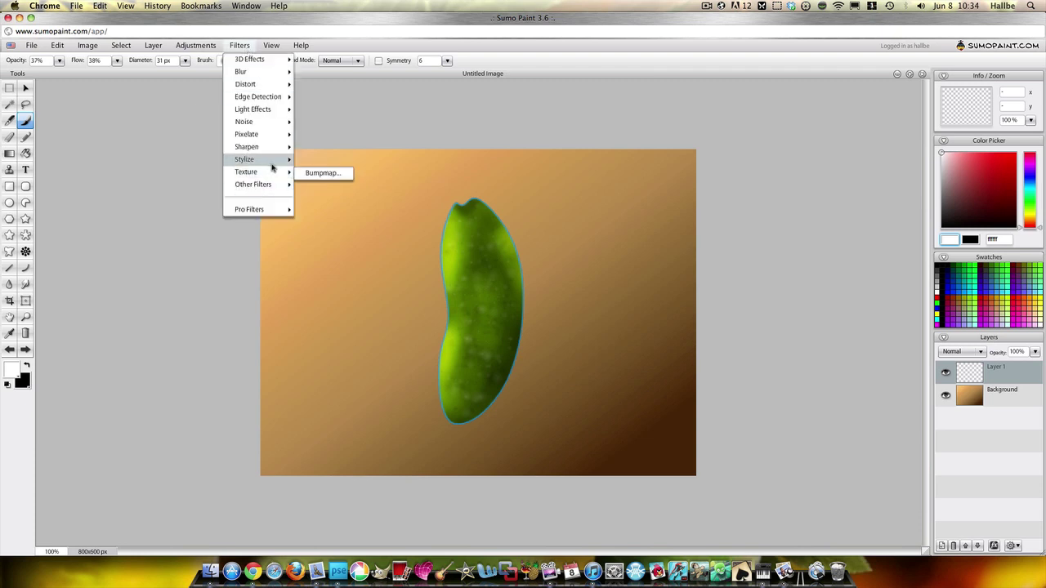
left_click(320, 173)
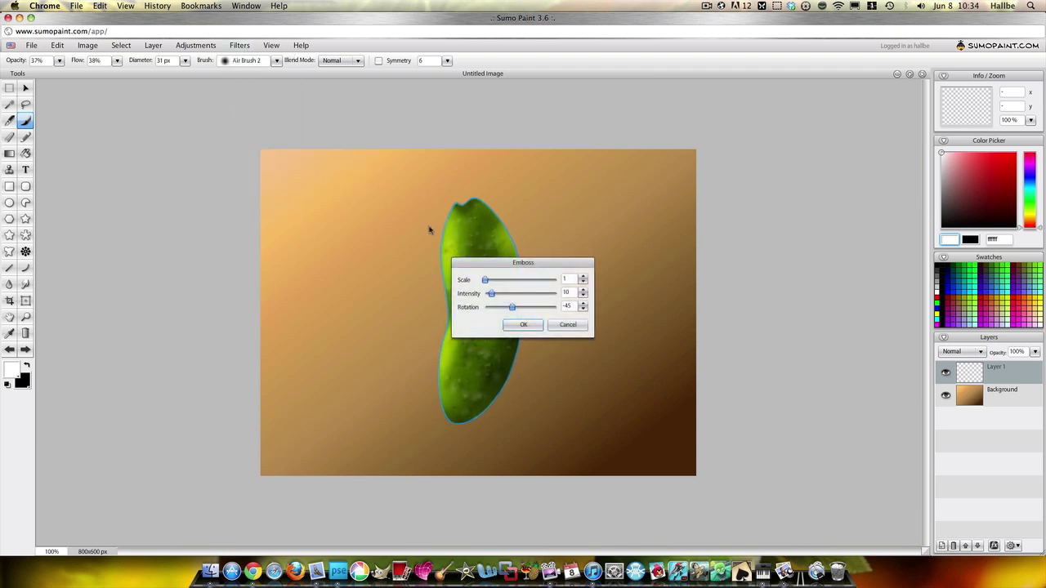
left_click_drag(520, 265, 753, 286)
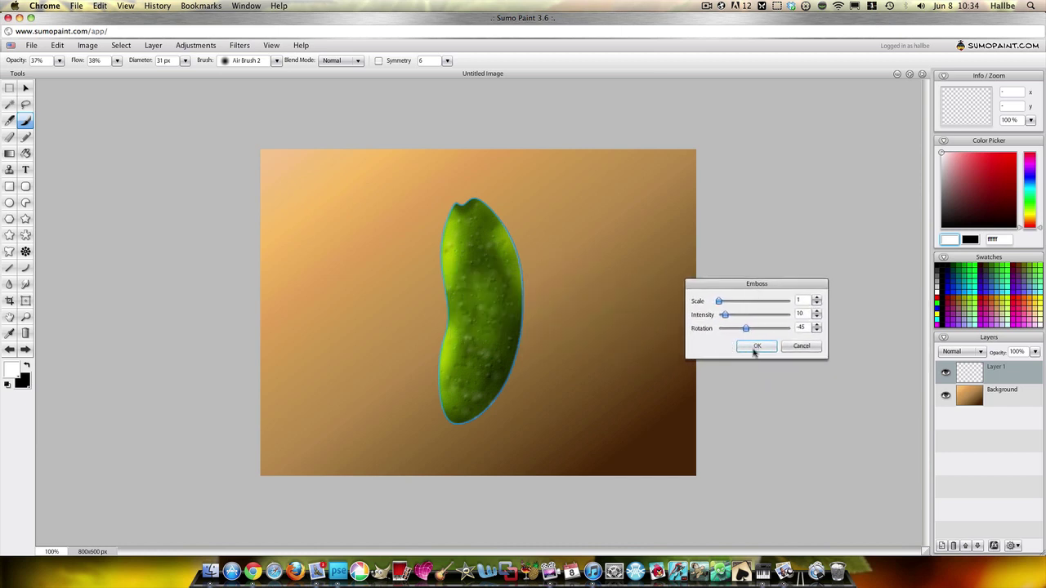
left_click(799, 347)
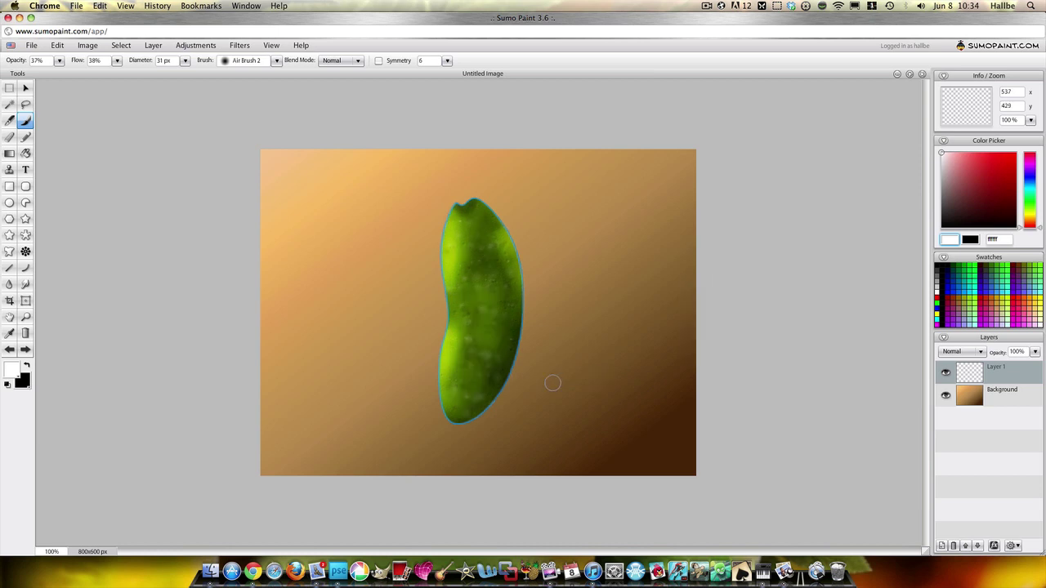
Deselect to clear the selection around the cucumber
left_click(204, 46)
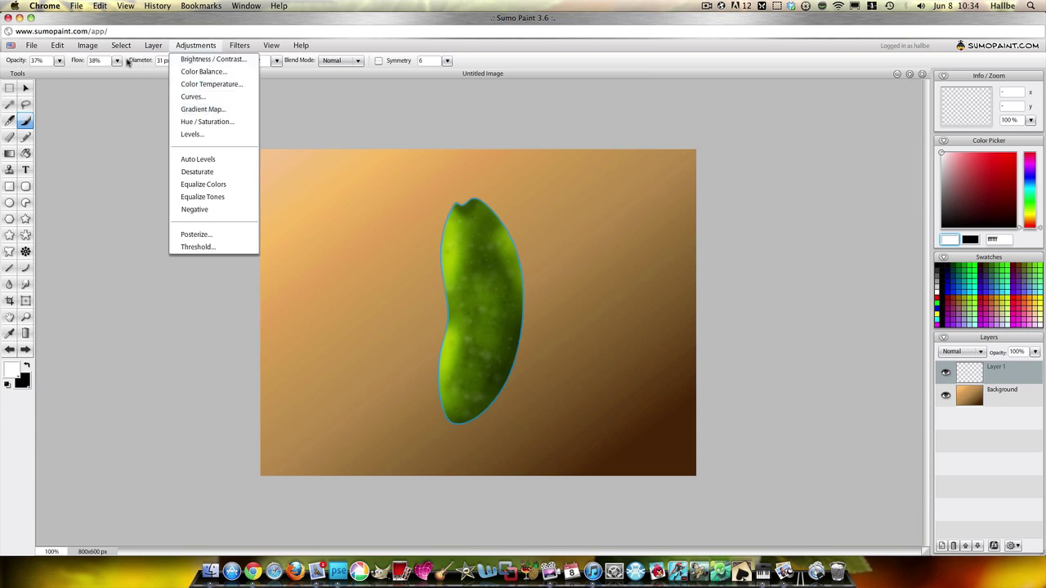
mouse_move(121, 47)
left_click(147, 69)
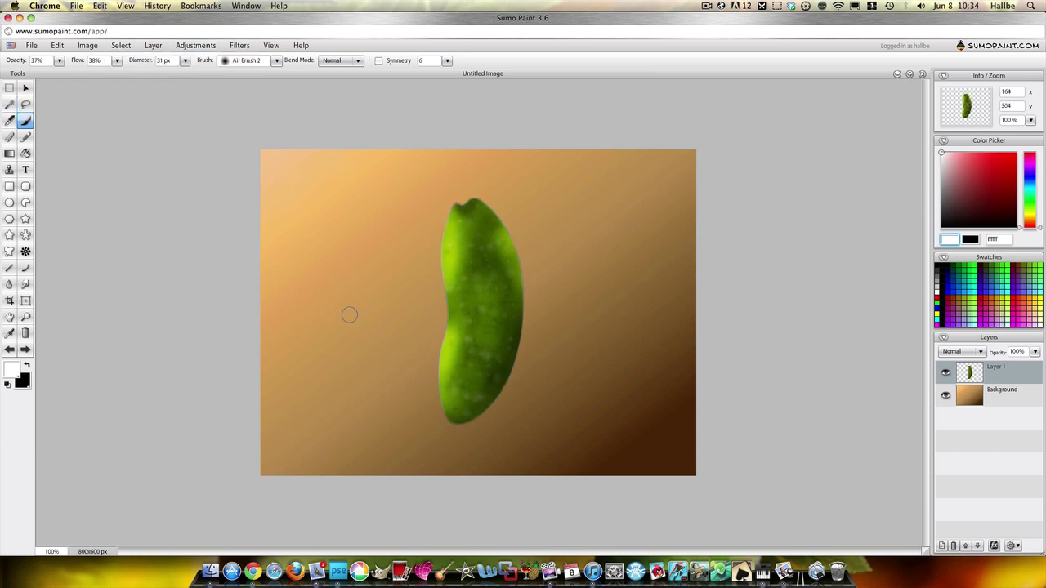
Apply a Curves adjustment with the lower curve pulled down to deepen the cucumber's darker greens
left_click(205, 45)
left_click(217, 99)
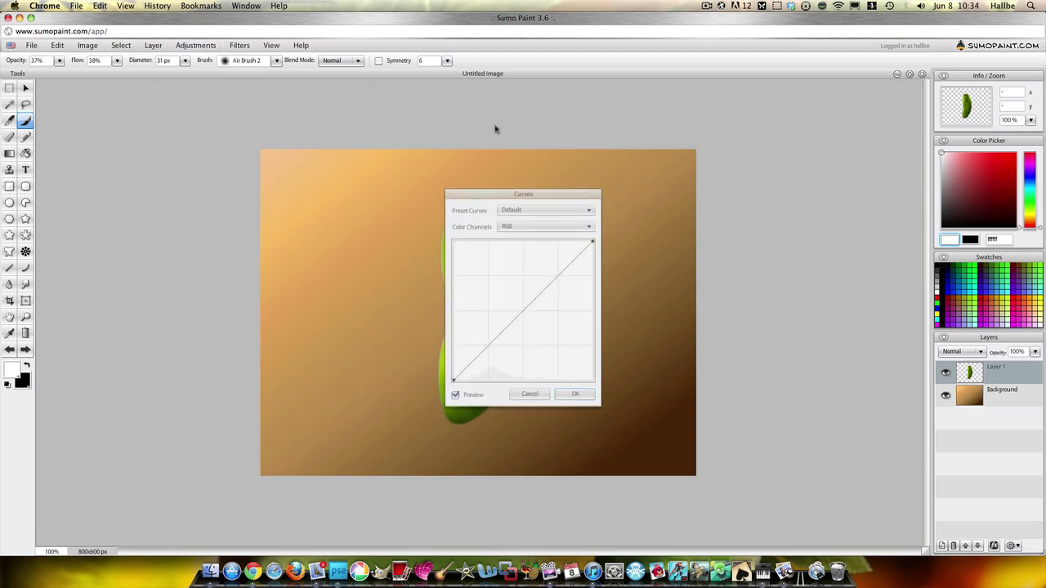
left_click_drag(571, 193, 819, 200)
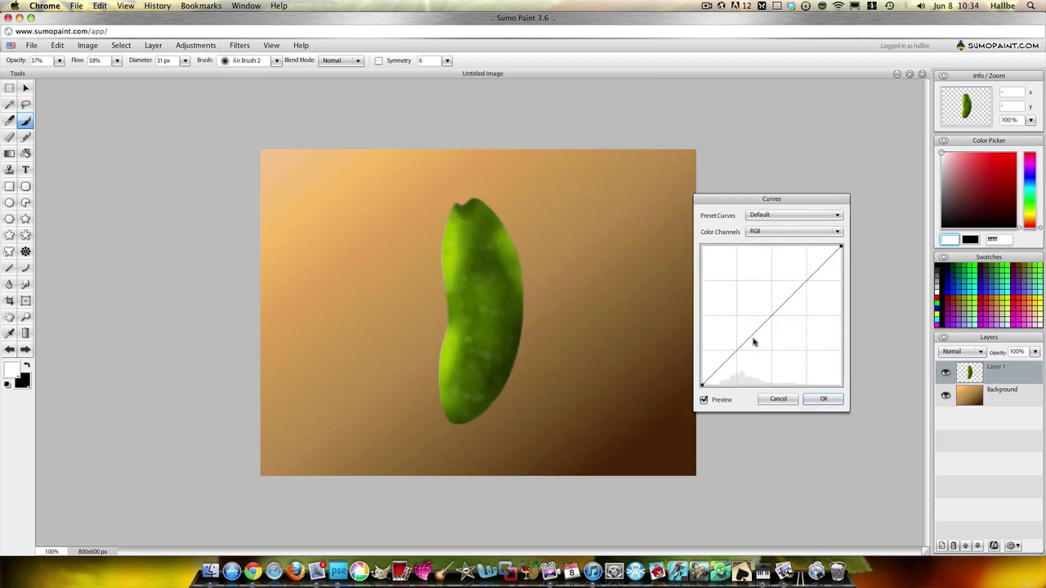
left_click_drag(736, 354, 741, 357)
left_click_drag(797, 300, 794, 296)
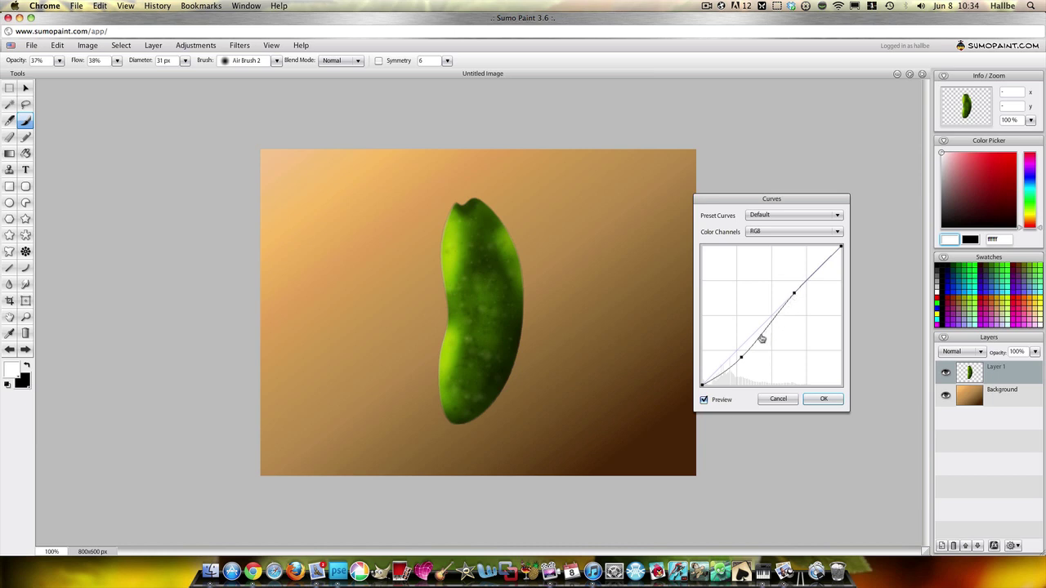
left_click_drag(744, 358, 738, 360)
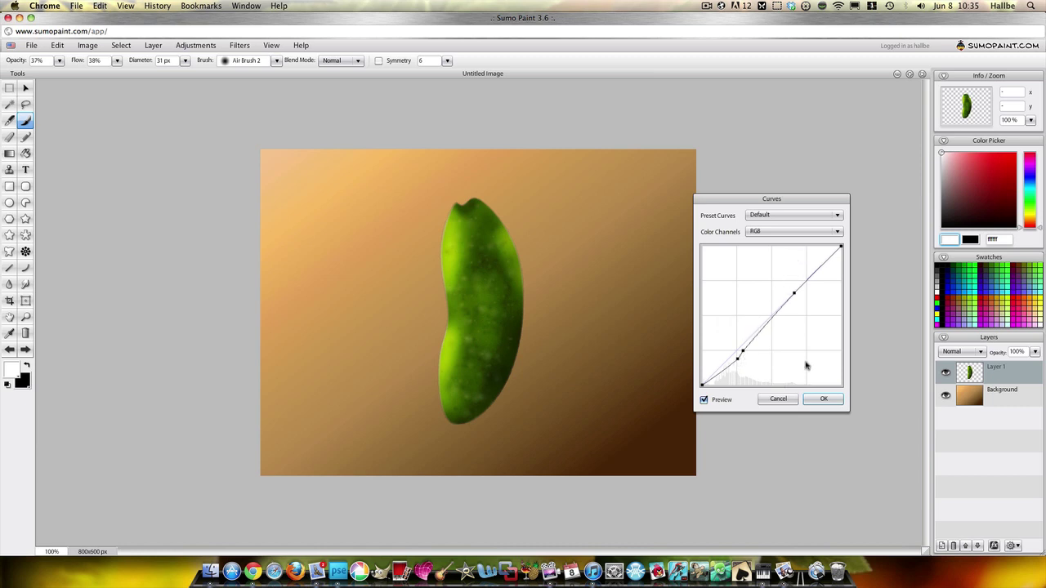
left_click(822, 399)
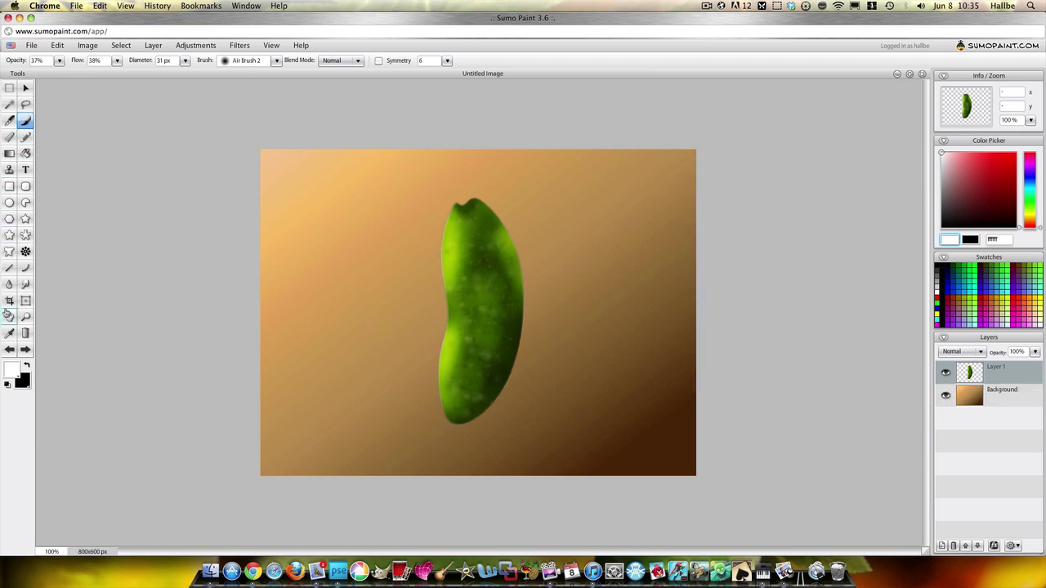
left_click(8, 285)
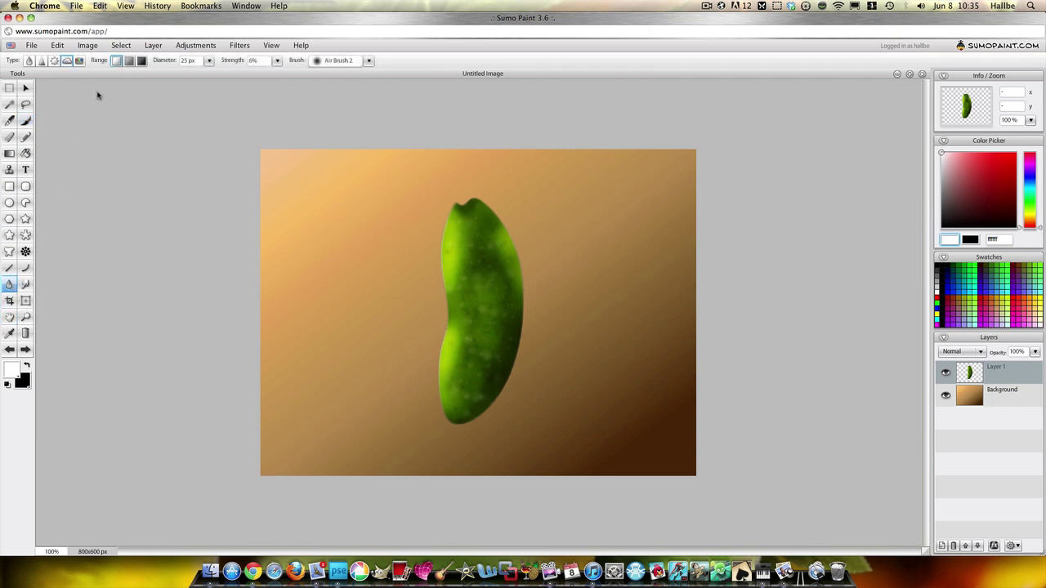
Set the toning brush to dodge at 100 px and lighten the cucumber's left edge and lower half
left_click(54, 61)
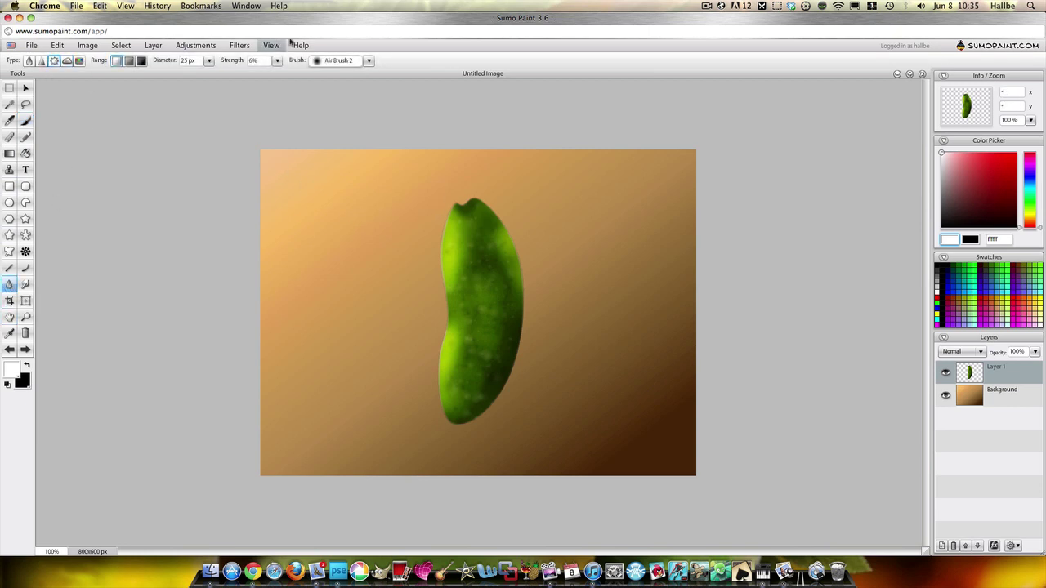
left_click(202, 62)
left_click(209, 60)
left_click_drag(179, 75, 193, 74)
mouse_move(453, 252)
left_mouse_down()
mouse_move(457, 356)
mouse_move(460, 339)
mouse_move(456, 310)
mouse_move(443, 406)
mouse_move(454, 342)
mouse_move(473, 397)
mouse_move(503, 232)
mouse_move(480, 237)
mouse_move(509, 372)
mouse_move(494, 340)
mouse_move(468, 381)
left_mouse_up()
mouse_move(497, 320)
left_mouse_down()
mouse_move(479, 327)
mouse_move(462, 368)
mouse_move(471, 470)
left_mouse_up()
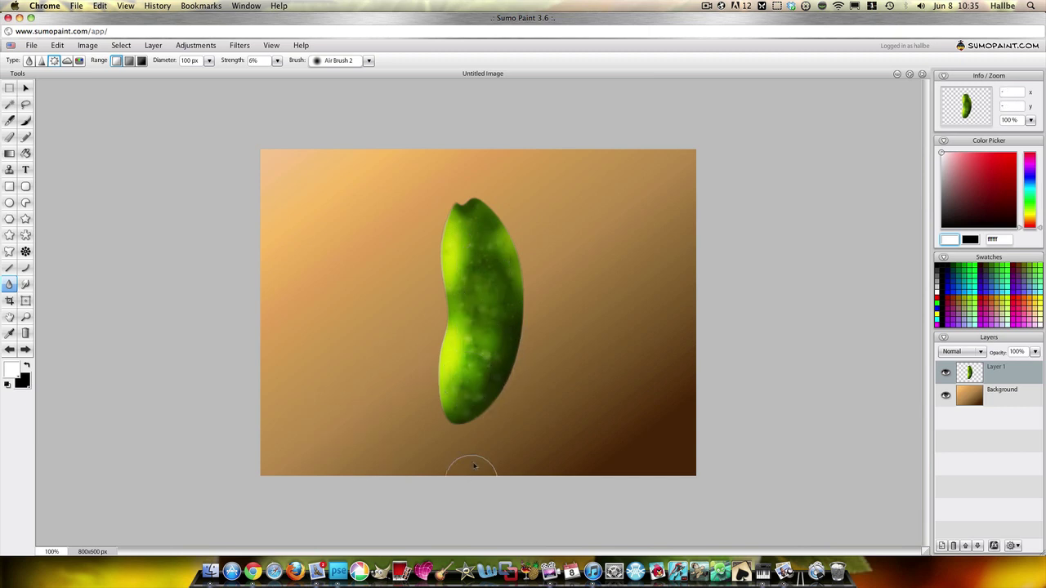
Apply Hue/Saturation at Saturation -33, Brightness -4, then dodge the cucumber's left edge again
left_click(196, 48)
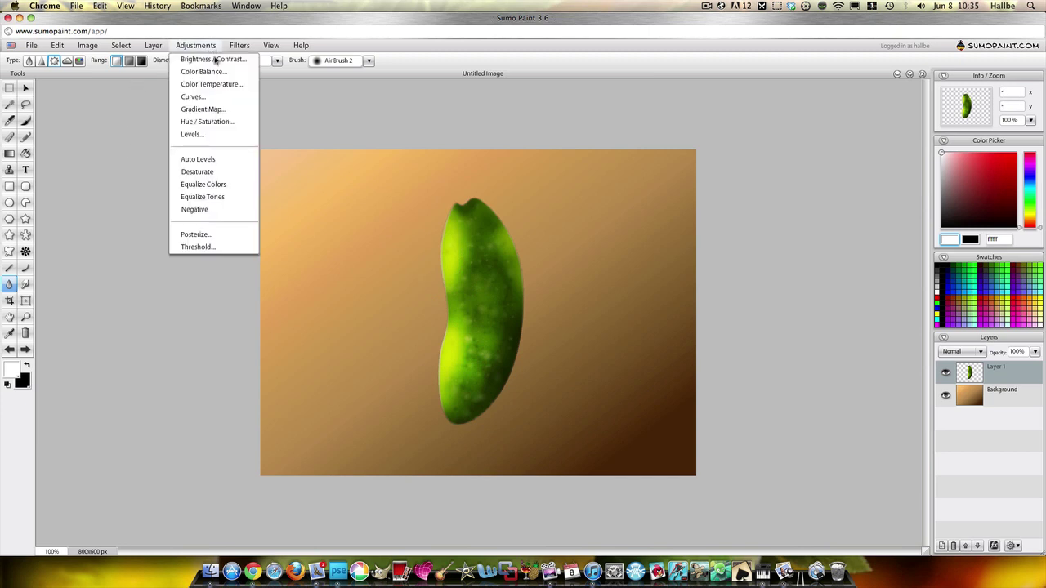
left_click(214, 121)
left_click_drag(522, 326, 516, 326)
left_click_drag(553, 249, 739, 285)
left_click_drag(701, 358, 687, 337)
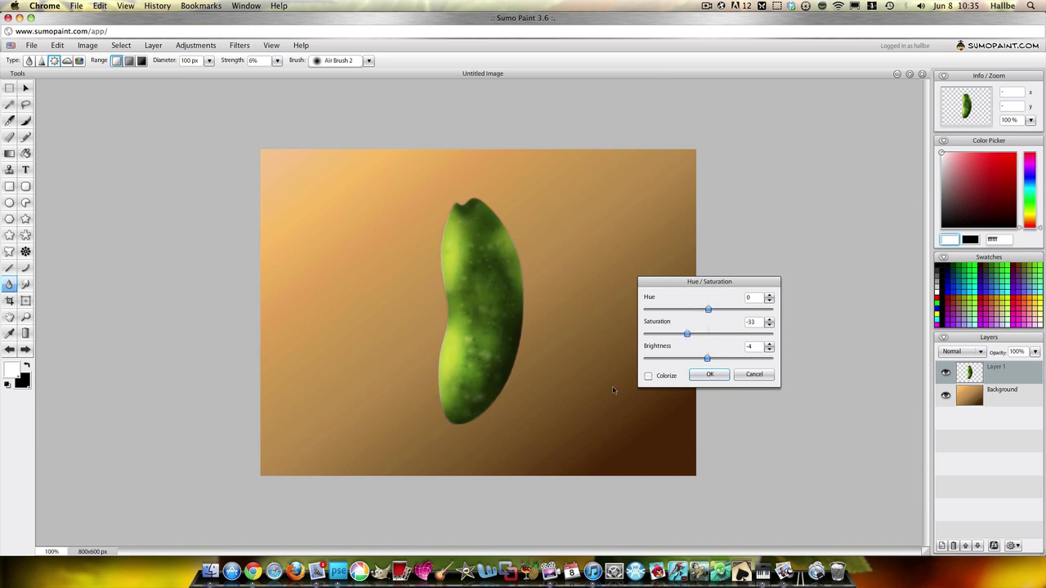
left_click(708, 375)
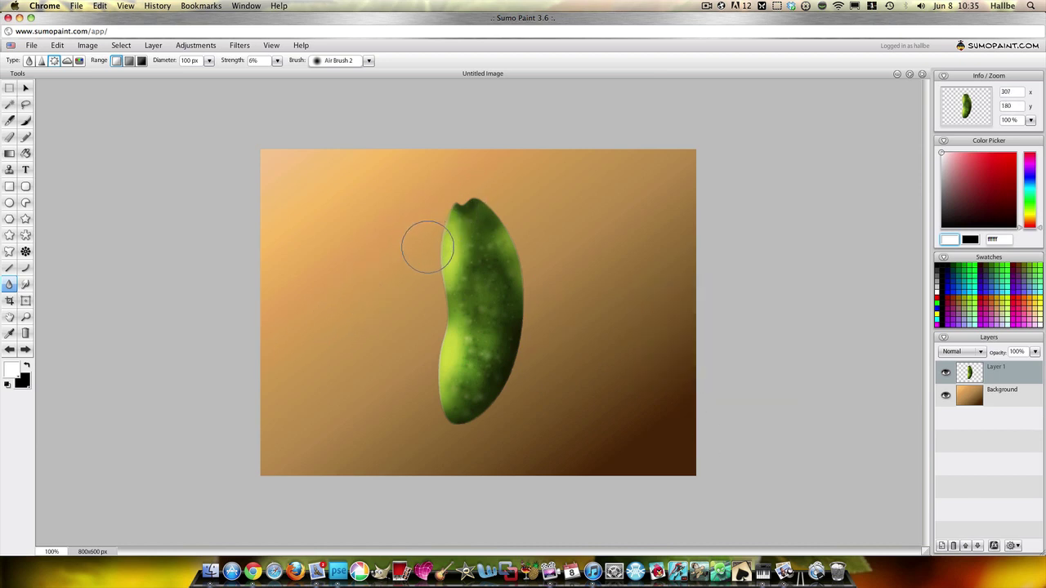
mouse_move(427, 246)
left_mouse_down()
mouse_move(444, 311)
mouse_move(442, 418)
mouse_move(439, 222)
left_mouse_up()
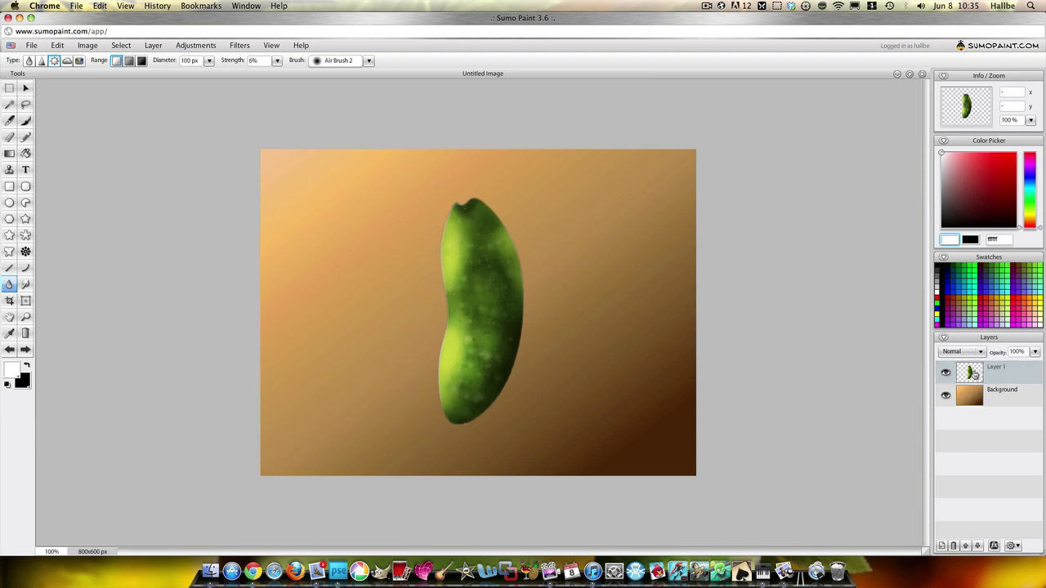
Select Layer 1's cucumber pixels and contract the selection by 3 pixels
right_click(974, 374)
left_click(899, 431)
left_click(123, 48)
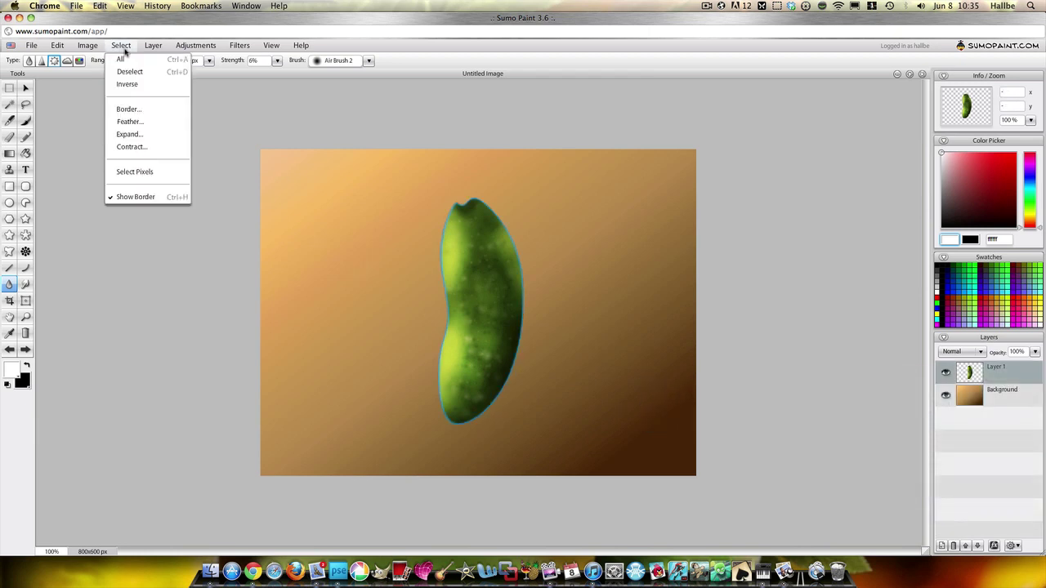
left_click(129, 147)
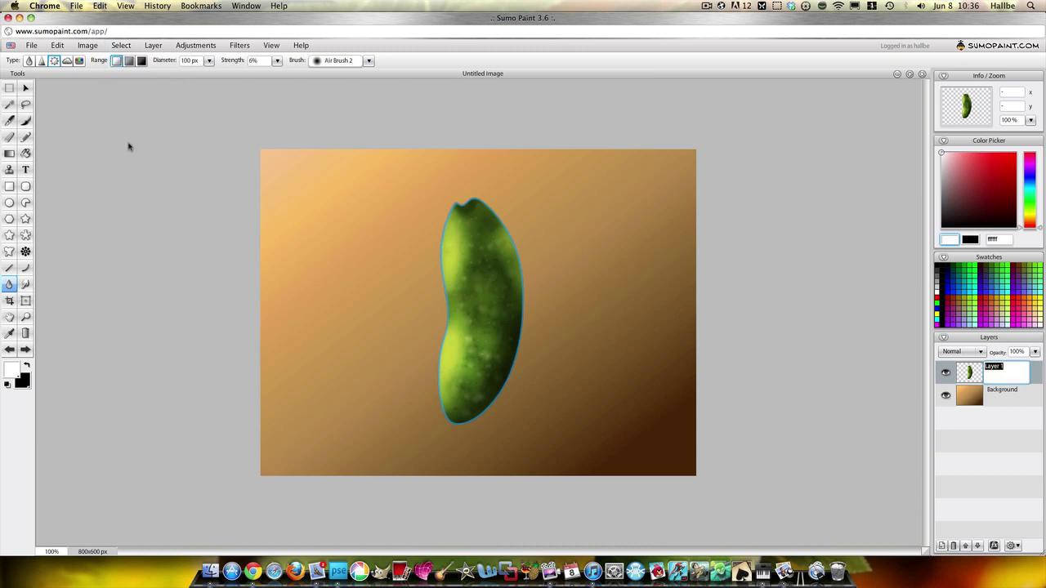
left_click_drag(469, 303, 456, 303)
left_click(524, 318)
Invert the selection, then deselect everything to remove the selection border
left_click(121, 46)
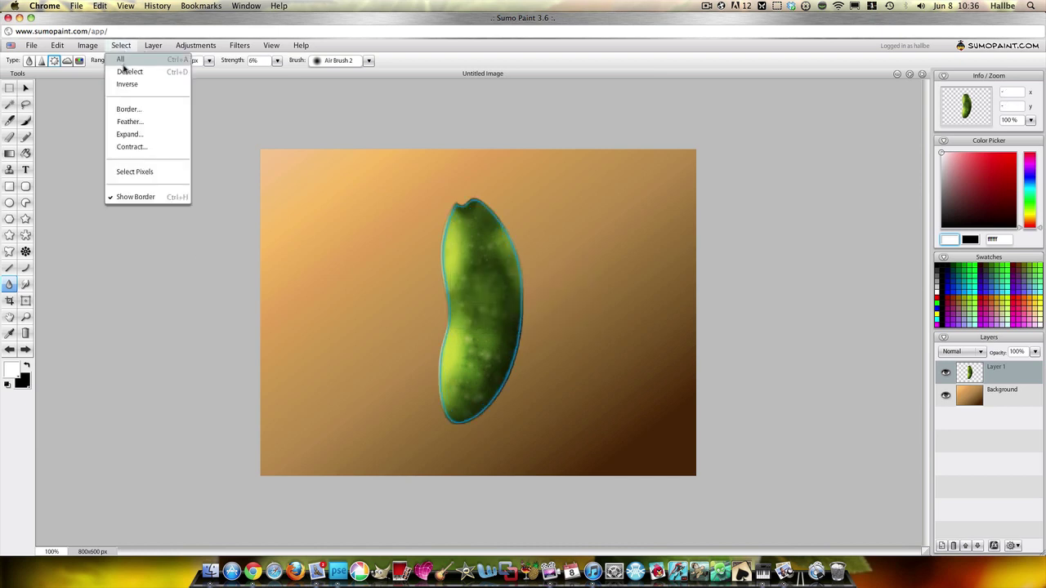
left_click(129, 85)
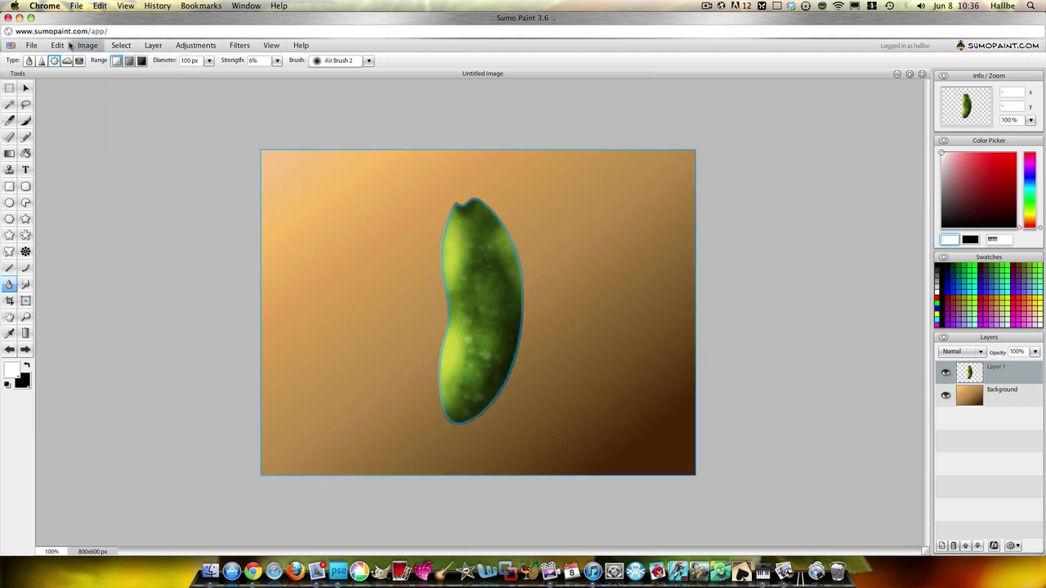
left_click(58, 44)
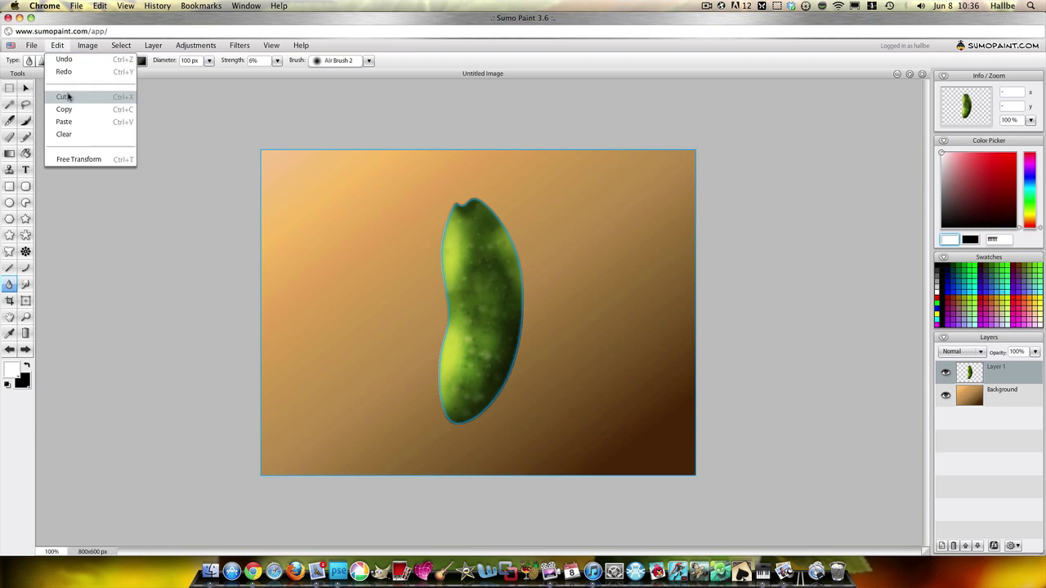
left_click(68, 96)
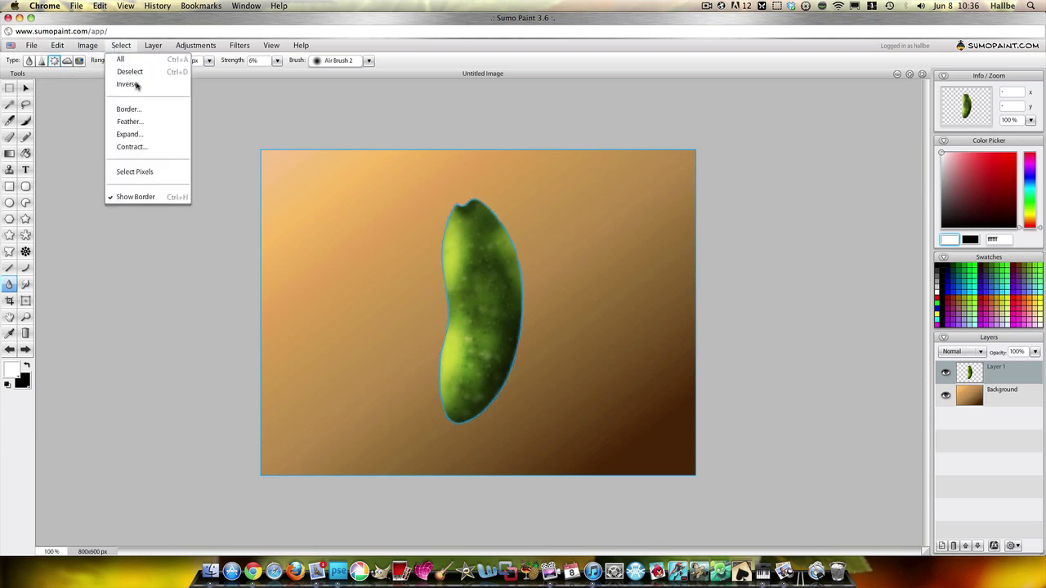
left_click(136, 73)
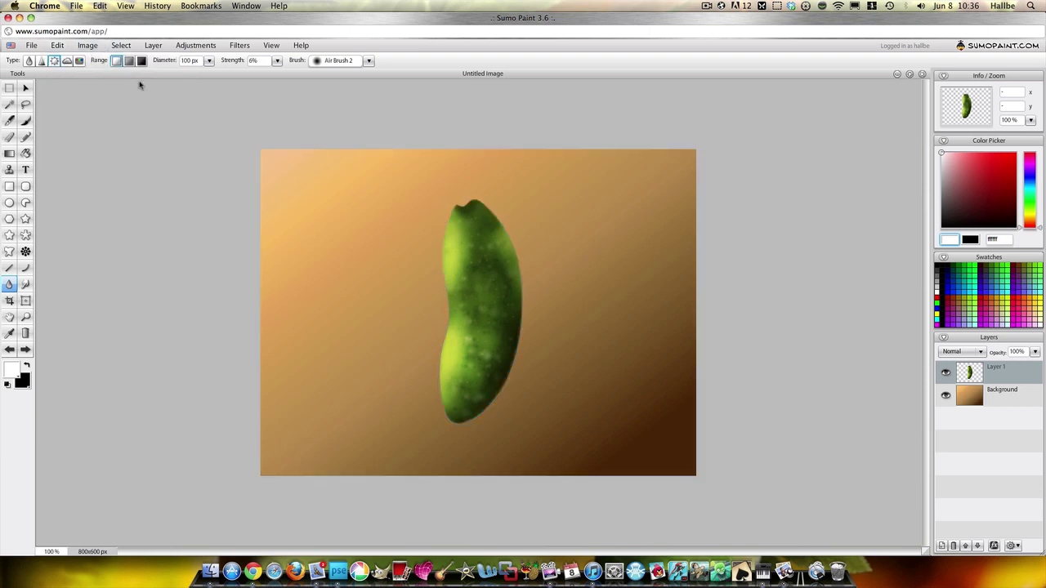
left_click(25, 87)
Free-transform the cucumber, rotating it about 50° clockwise and shifting it down-left, then add Layer 2
right_click(480, 259)
left_click(516, 230)
key("ctrl+t")
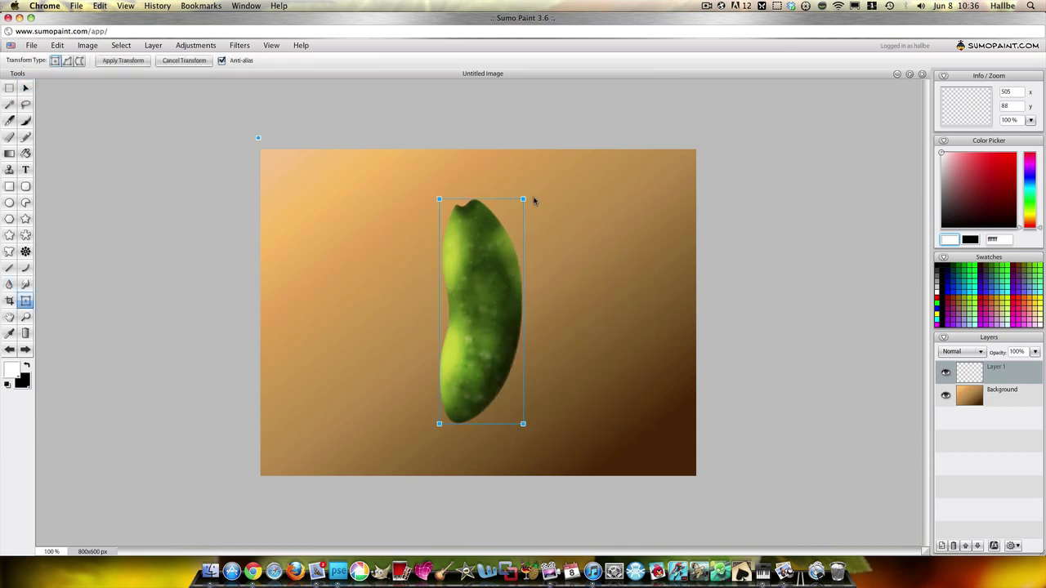
left_click_drag(535, 205, 584, 281)
left_click_drag(501, 327, 487, 366)
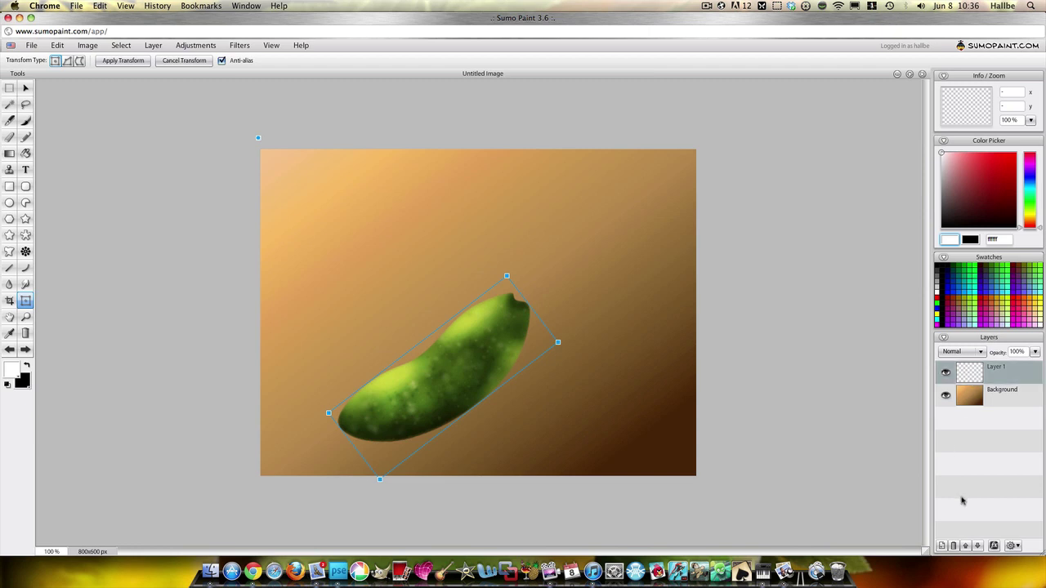
left_click(942, 546)
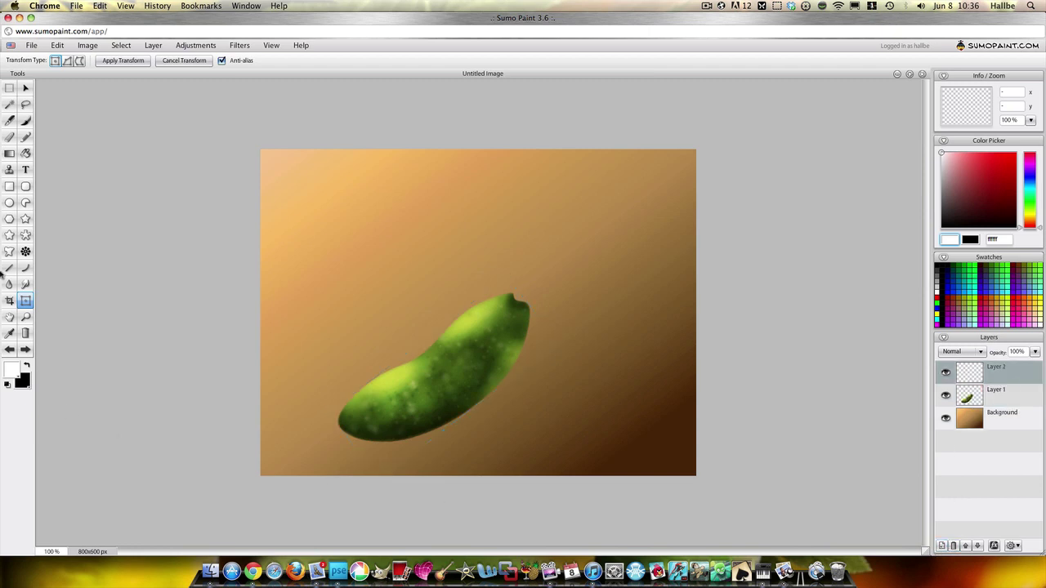
Paint a black 14 px curved stem from the cucumber's top tip and nudge it up-right
left_click(25, 268)
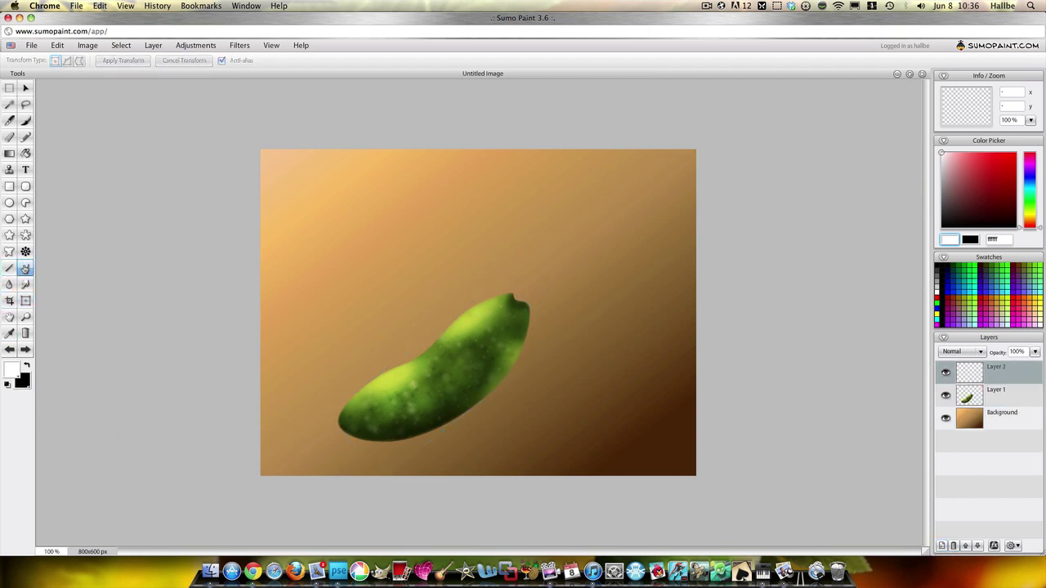
left_click(27, 367)
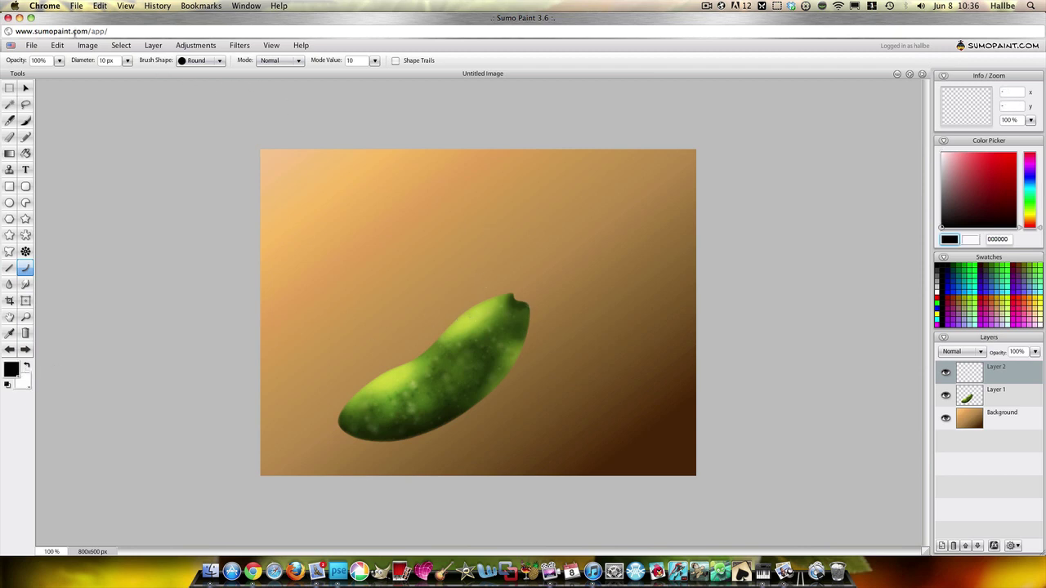
left_click(126, 60)
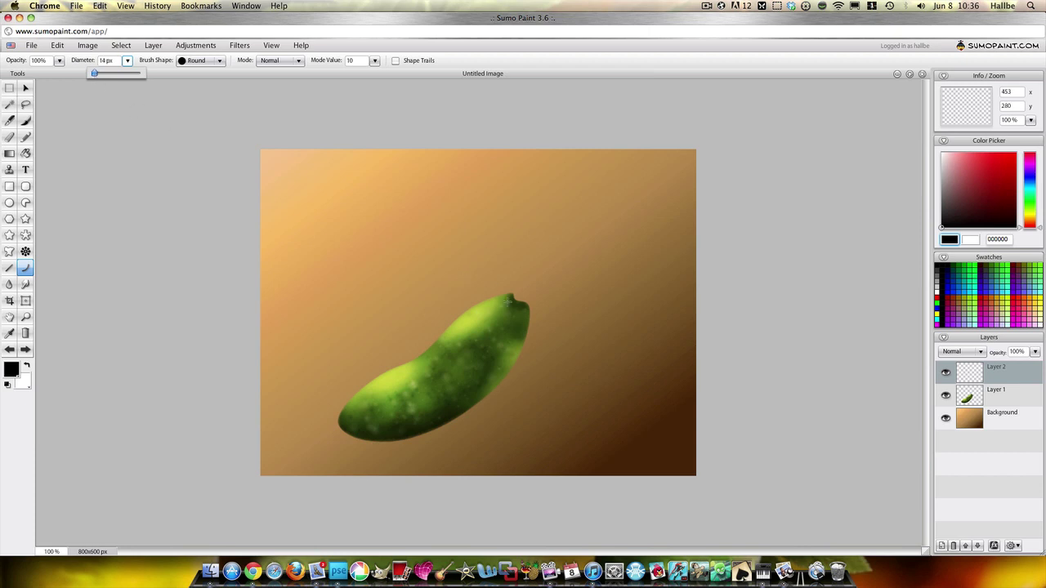
left_click(512, 302)
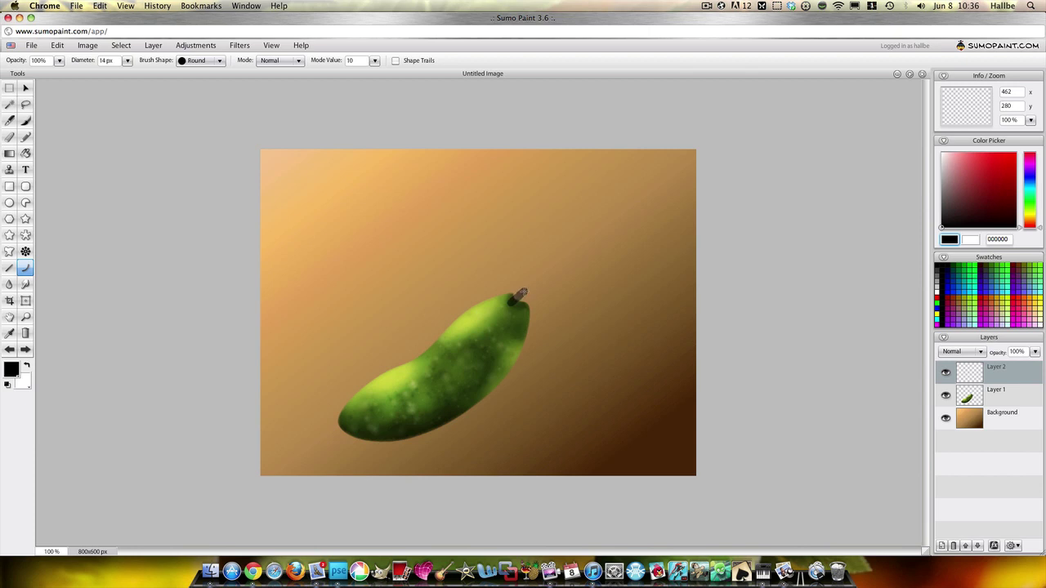
mouse_move(533, 283)
left_mouse_down()
mouse_move(546, 268)
mouse_move(523, 294)
mouse_move(546, 270)
mouse_move(529, 288)
mouse_move(550, 289)
left_mouse_up()
left_click(26, 87)
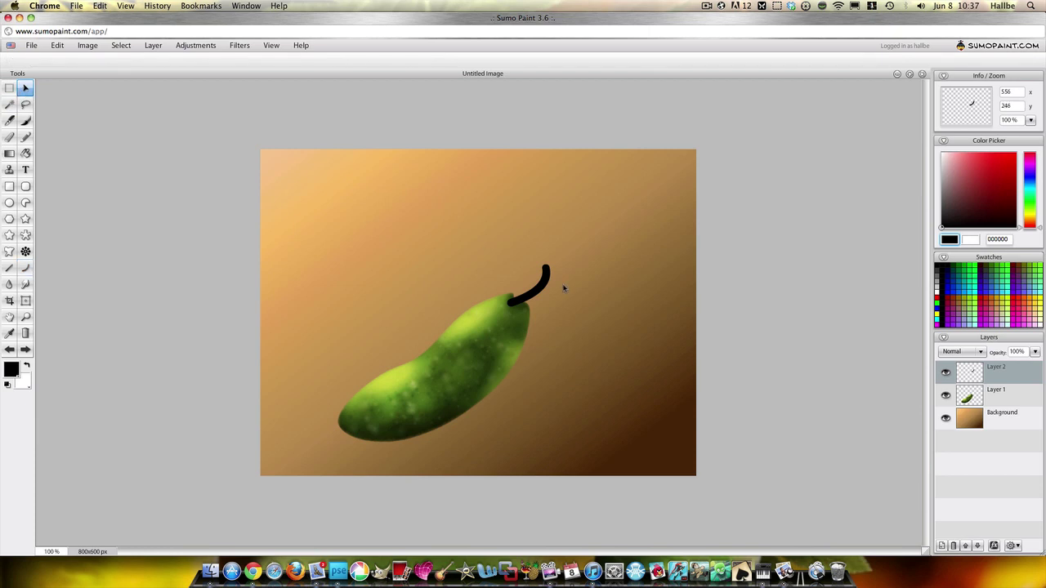
left_click_drag(543, 285, 550, 284)
Raise the stem's brightness with Hue/Saturation so the black turns grey
left_click(193, 46)
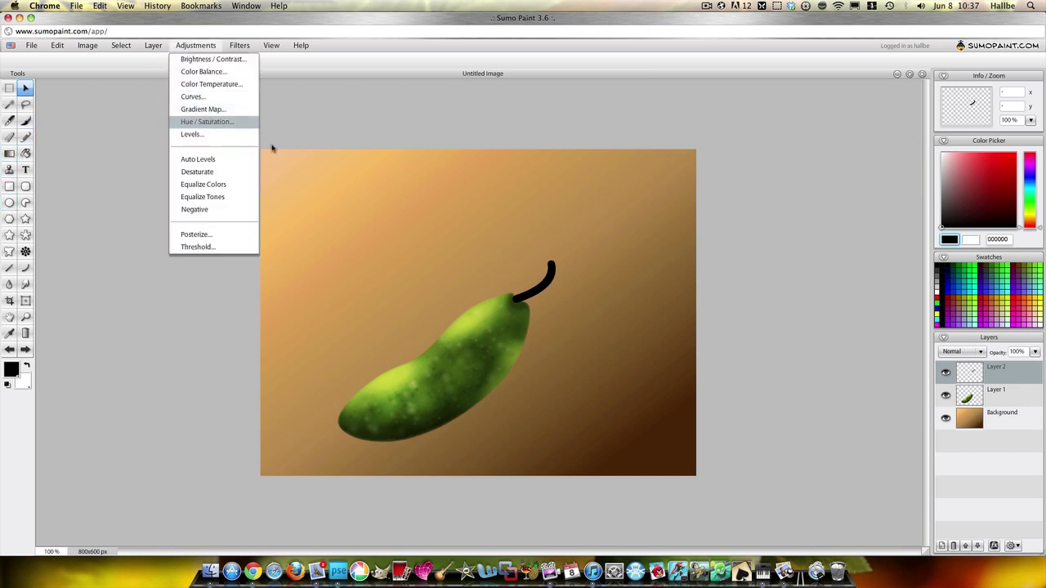
left_click(214, 121)
left_click_drag(521, 322, 538, 323)
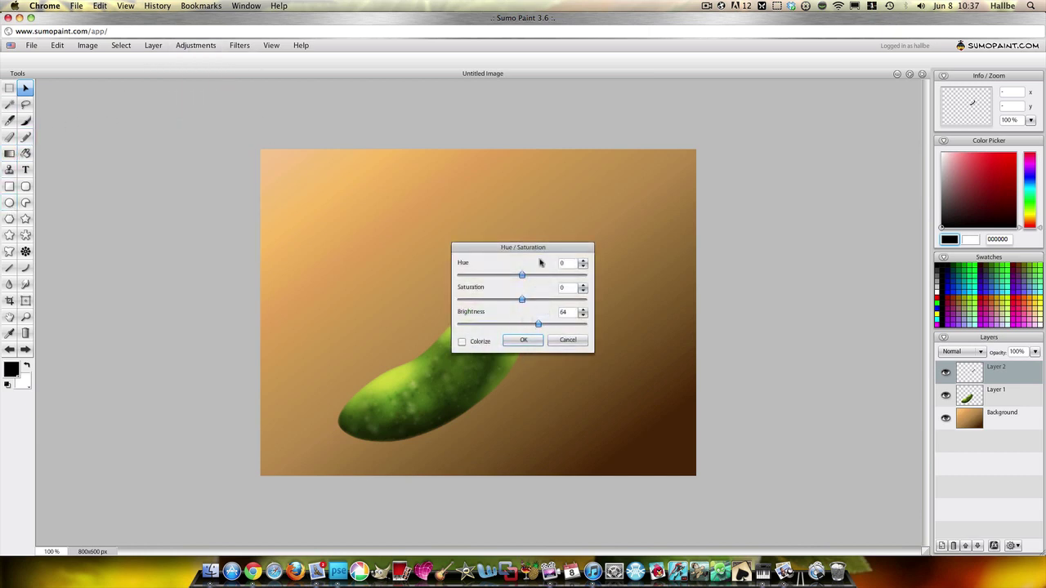
left_click_drag(548, 246, 825, 266)
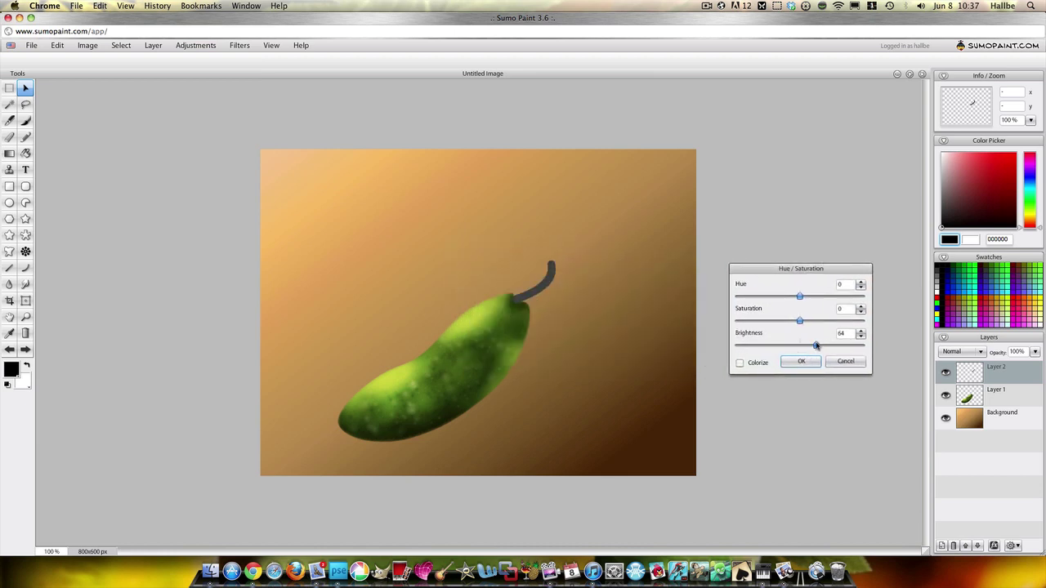
left_click_drag(816, 344, 828, 346)
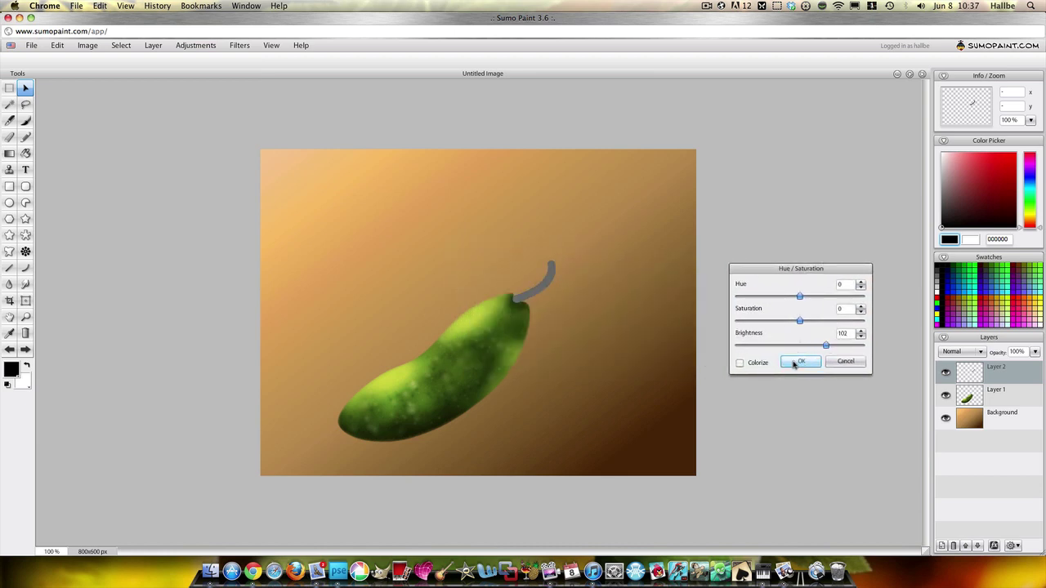
left_click(801, 361)
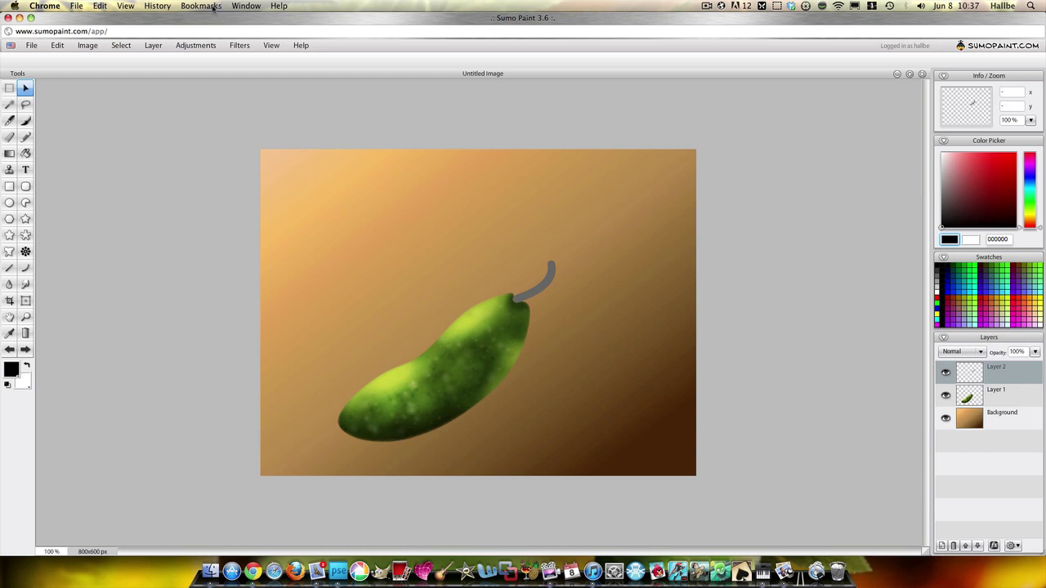
Colorize the stem with Hue -117 and Brightness -124 to make it dark green
left_click(196, 45)
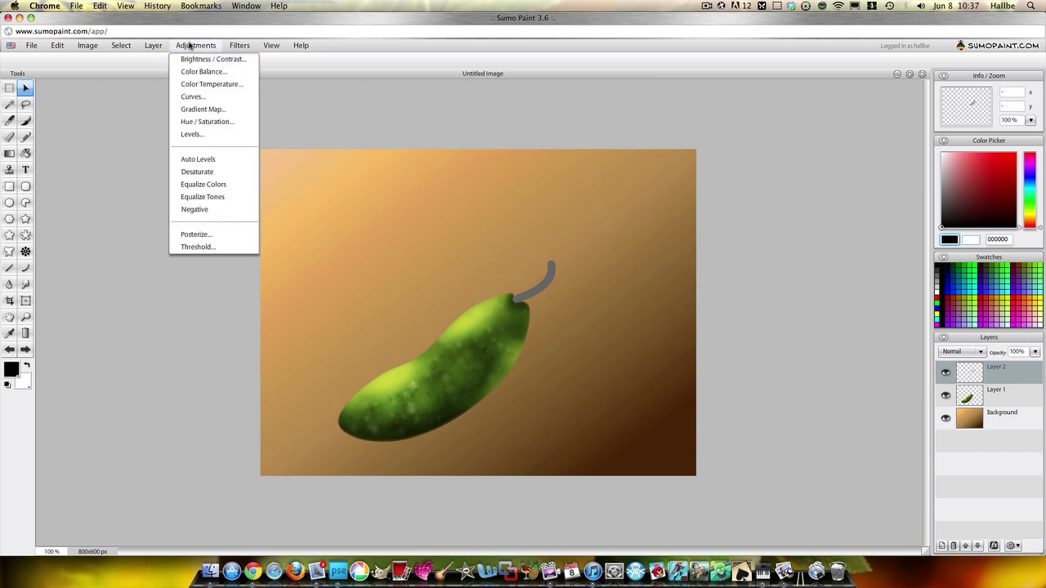
left_click(207, 122)
left_click(463, 343)
left_click_drag(526, 249, 741, 299)
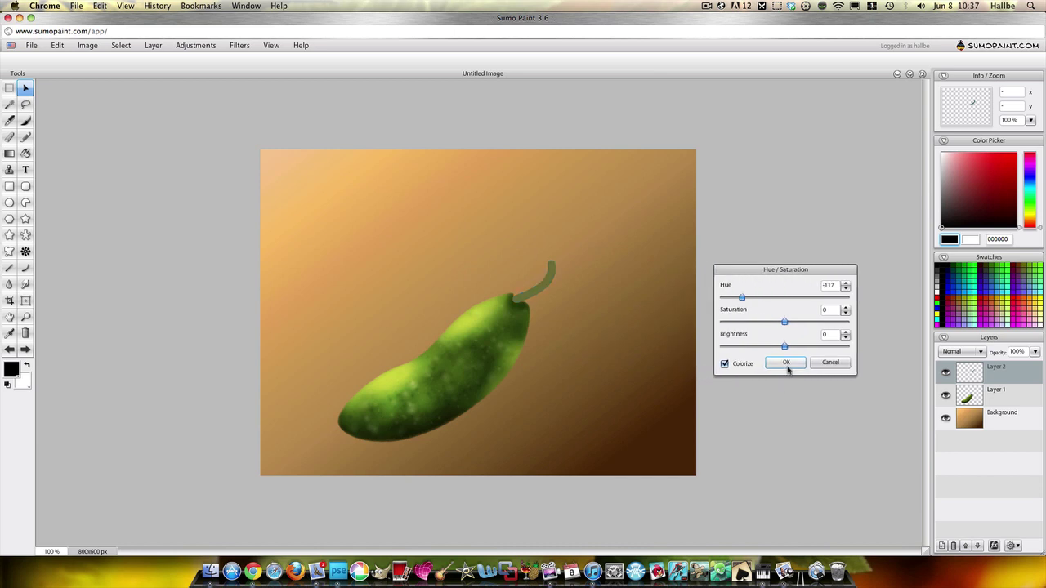
left_click_drag(785, 349, 754, 350)
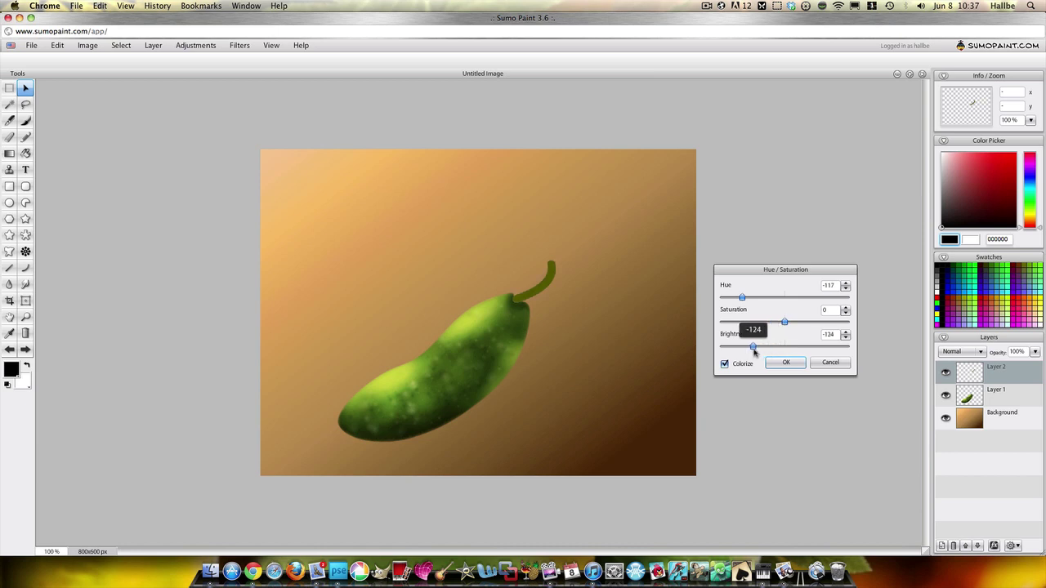
left_click(791, 365)
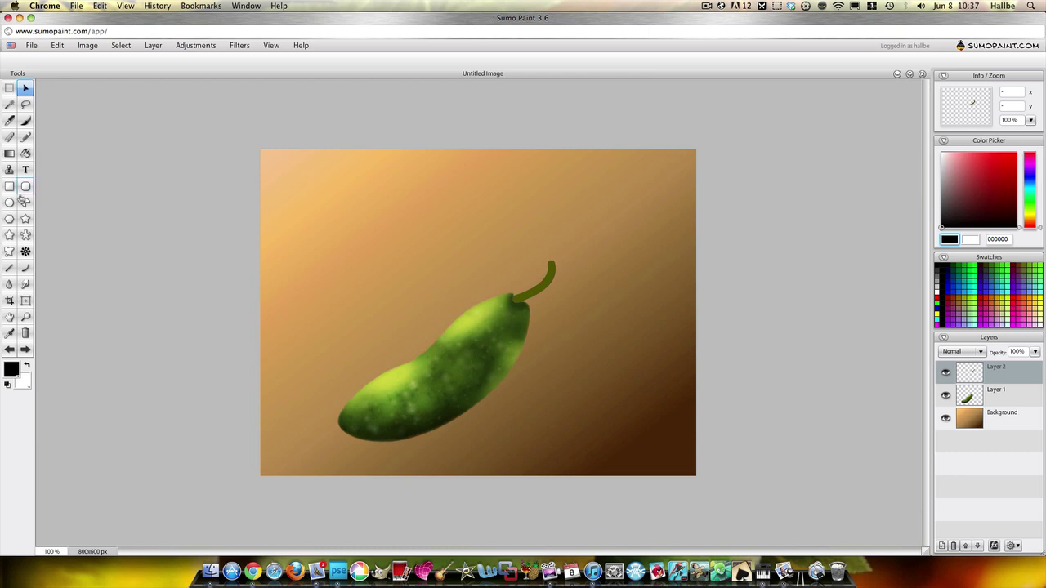
Set the Blur/Burn tool to burn at 20% strength and shade the stem joint
left_click(9, 283)
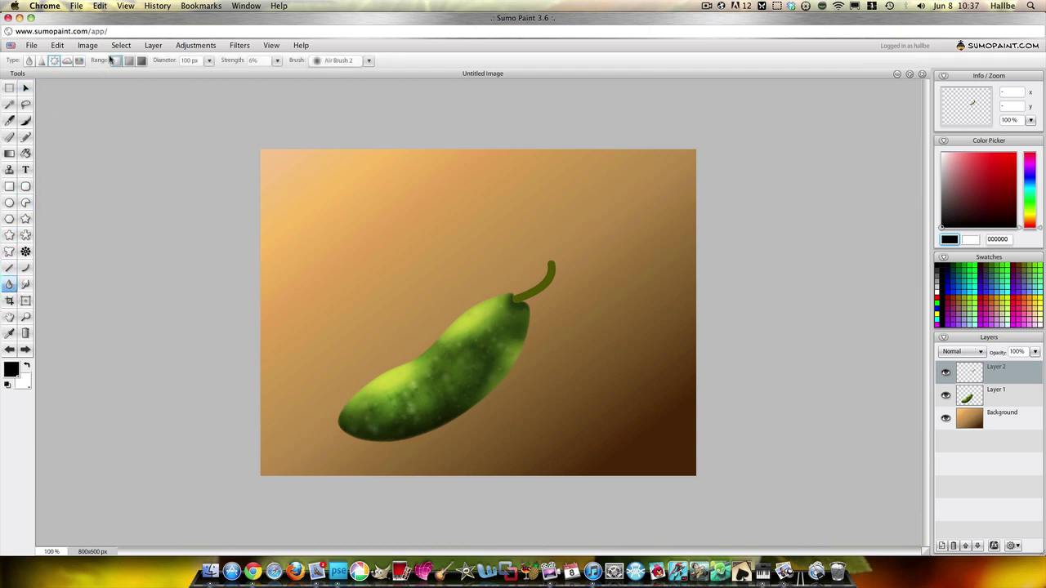
left_click(28, 62)
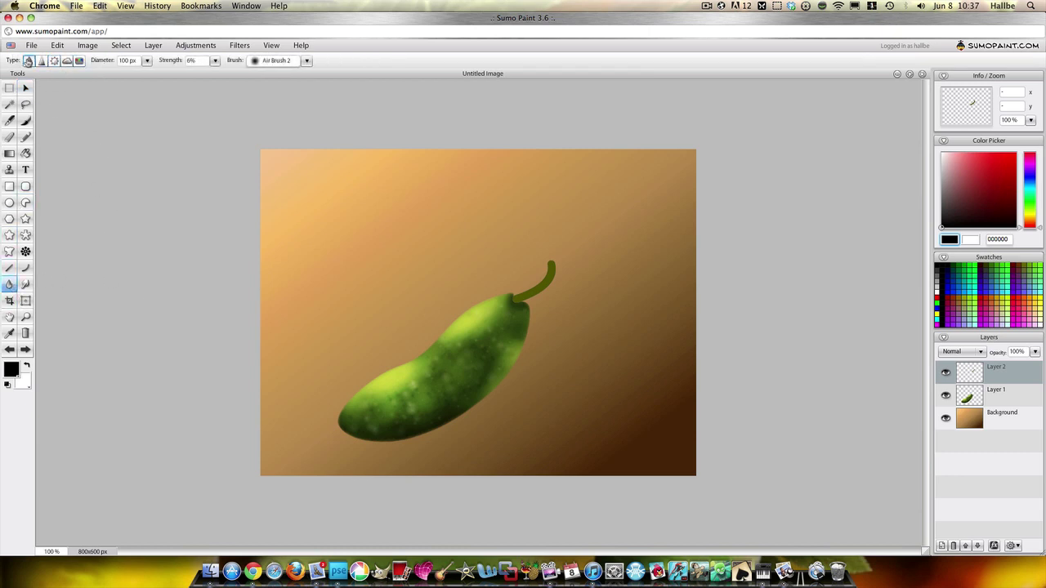
left_click(213, 62)
left_click_drag(182, 74, 116, 75)
left_click(148, 61)
left_click_drag(513, 302, 512, 299)
right_click(513, 304)
left_click(782, 280)
Raise the burn strength to 24% and darken the cucumber's top around the stem base
right_click(518, 309)
key("Escape")
left_click(148, 61)
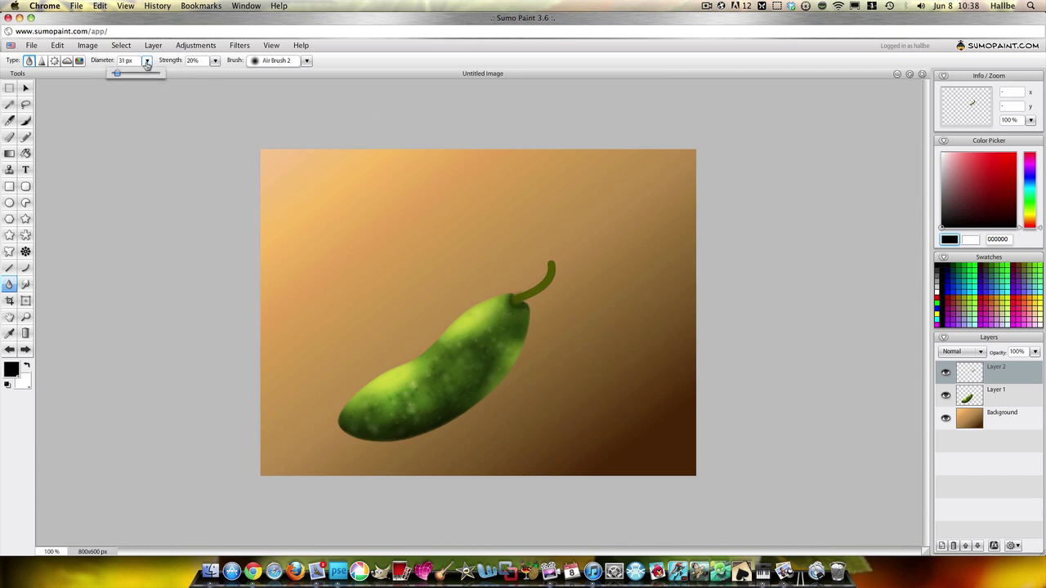
left_click(213, 61)
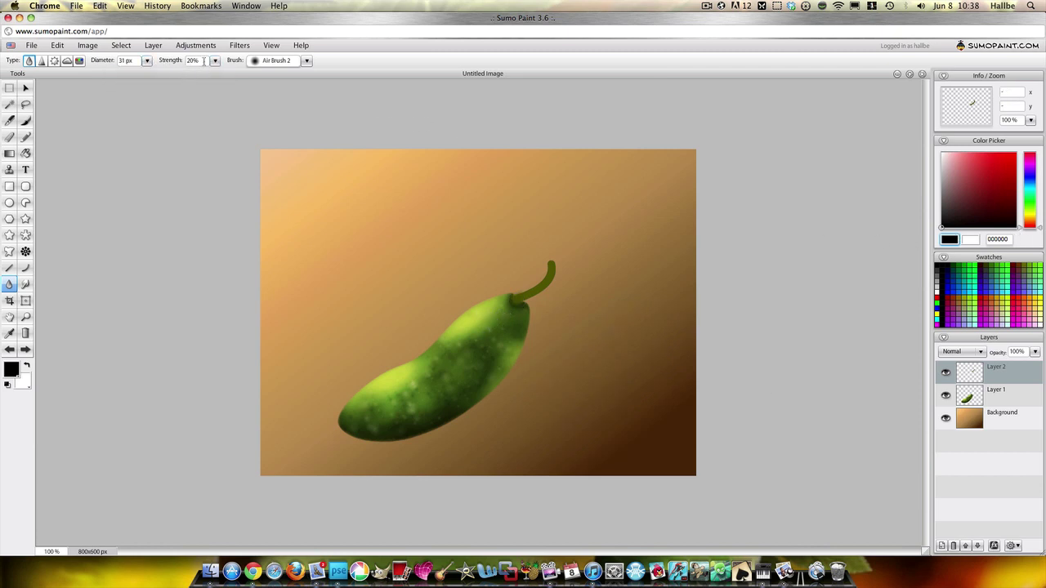
left_click(213, 62)
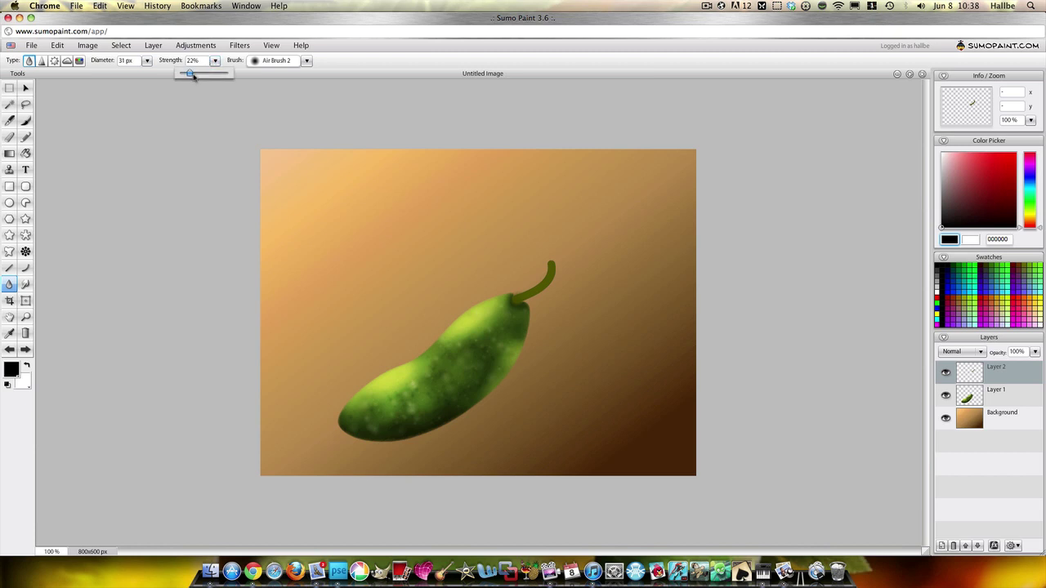
left_click_drag(193, 75, 195, 75)
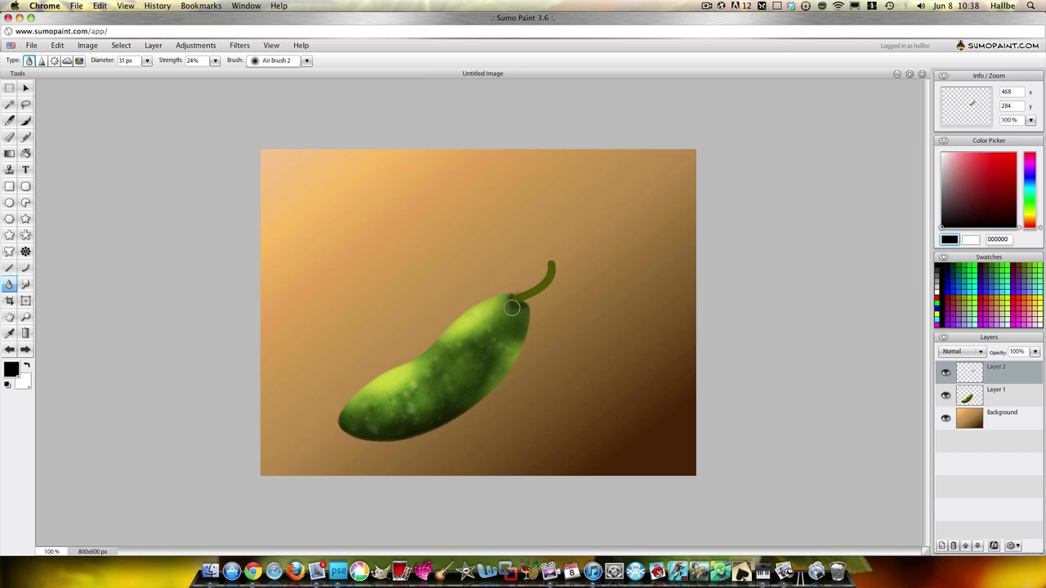
left_click_drag(511, 307, 484, 325)
Set the retouch tool to Dodge and lighten the stem along its curve
left_click(42, 61)
left_click(54, 60)
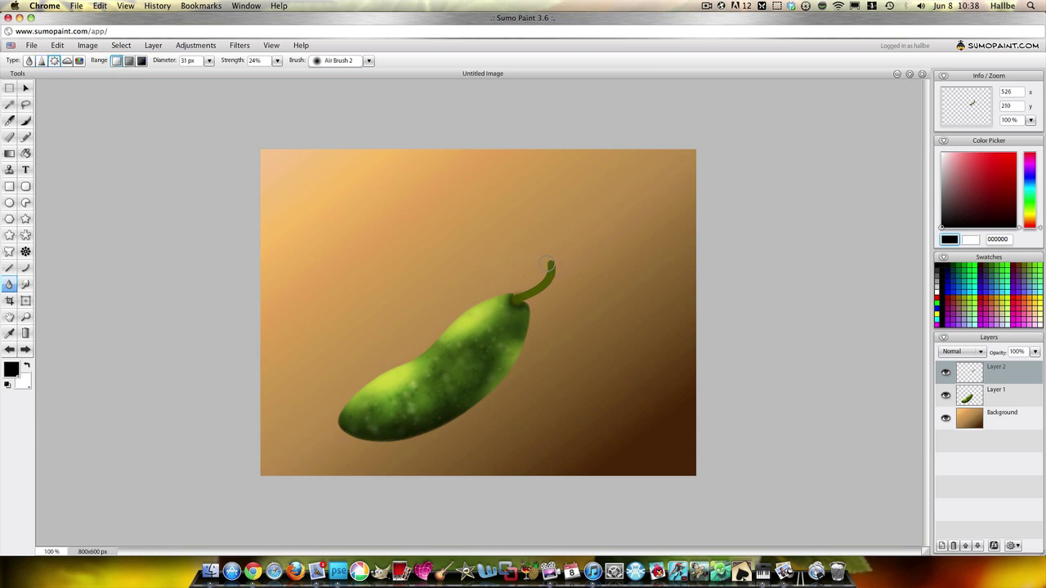
left_click_drag(549, 273, 540, 282)
left_click(68, 61)
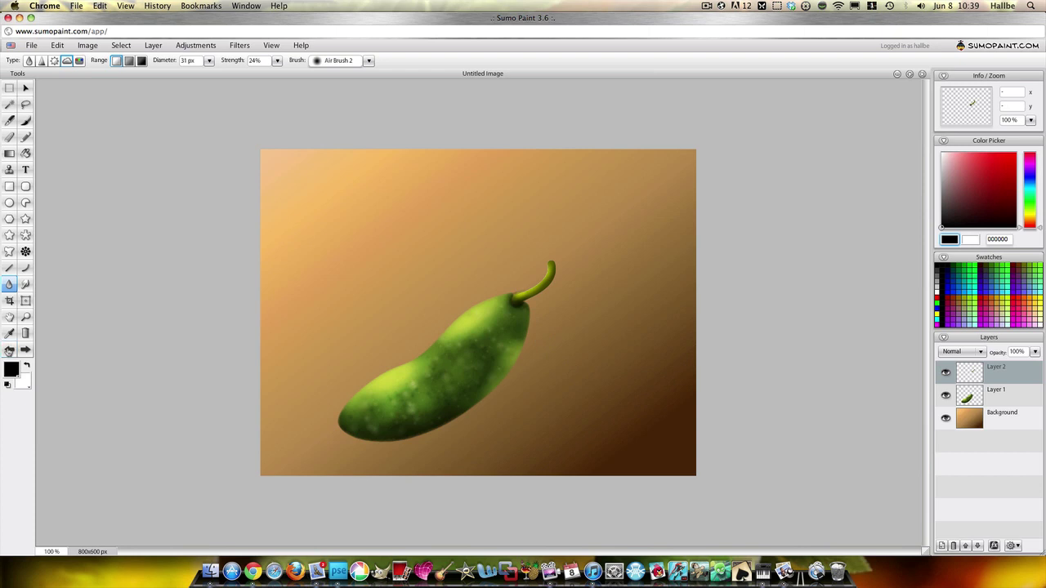
Merge the stem's Layer 2 down into the cucumber's Layer 1
right_click(961, 373)
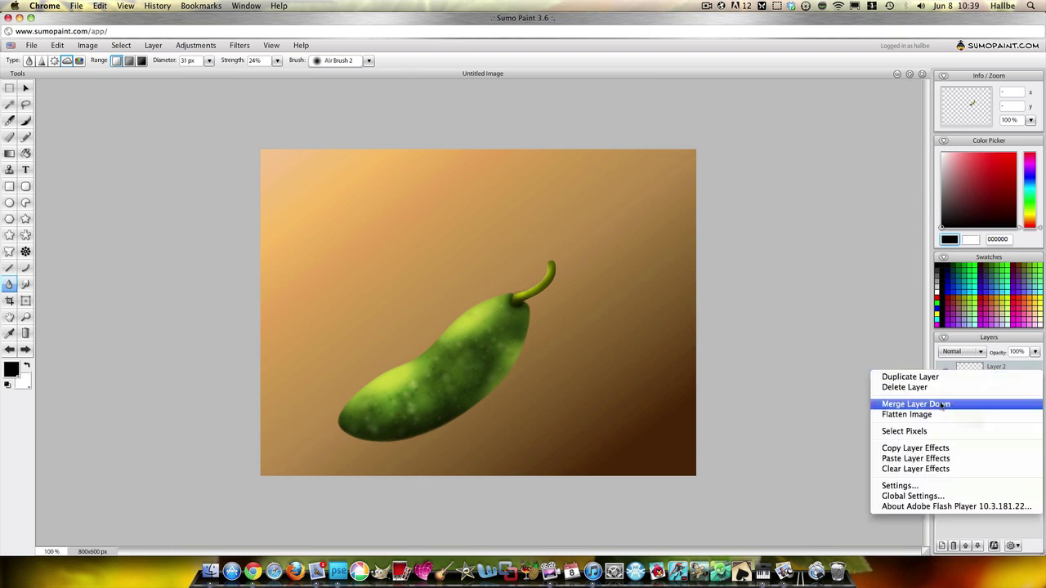
left_click(941, 404)
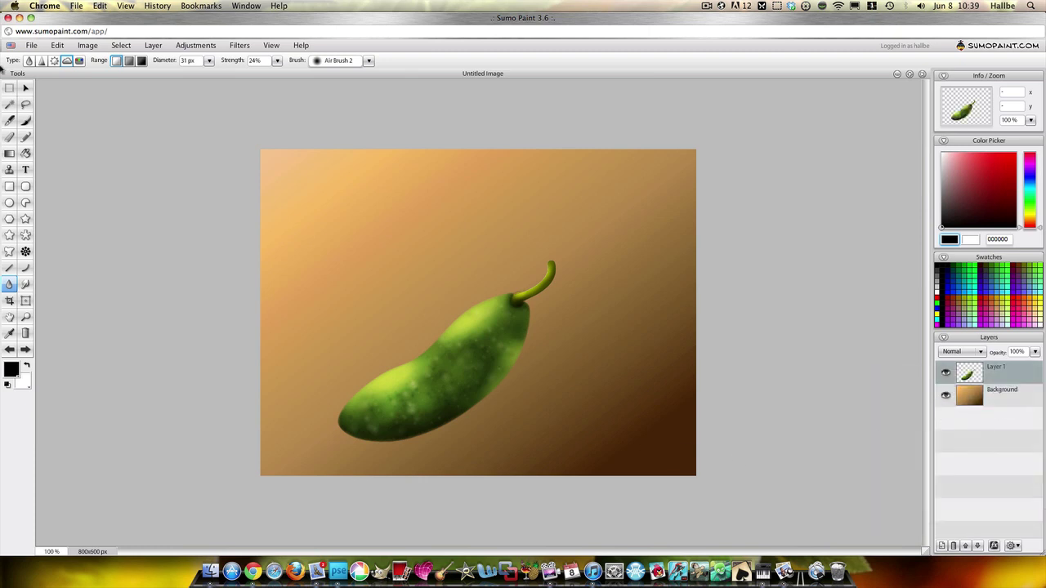